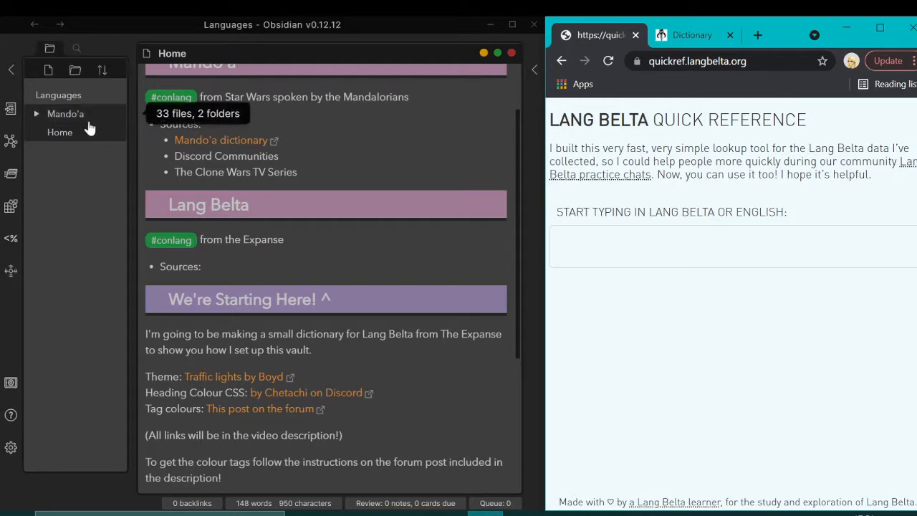
- Expand the Mando'a folder and look through the notes and subfolders it contains
click(86, 121)
click(87, 121)
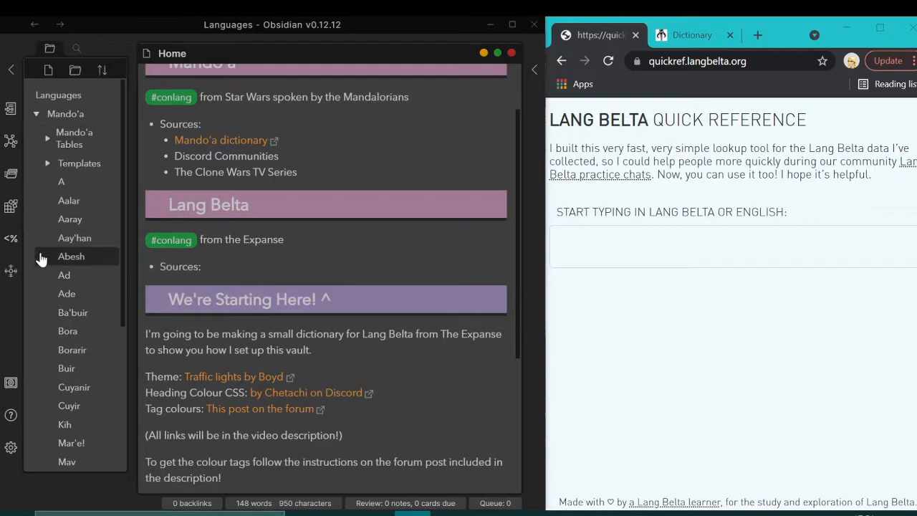
click(102, 123)
click(68, 114)
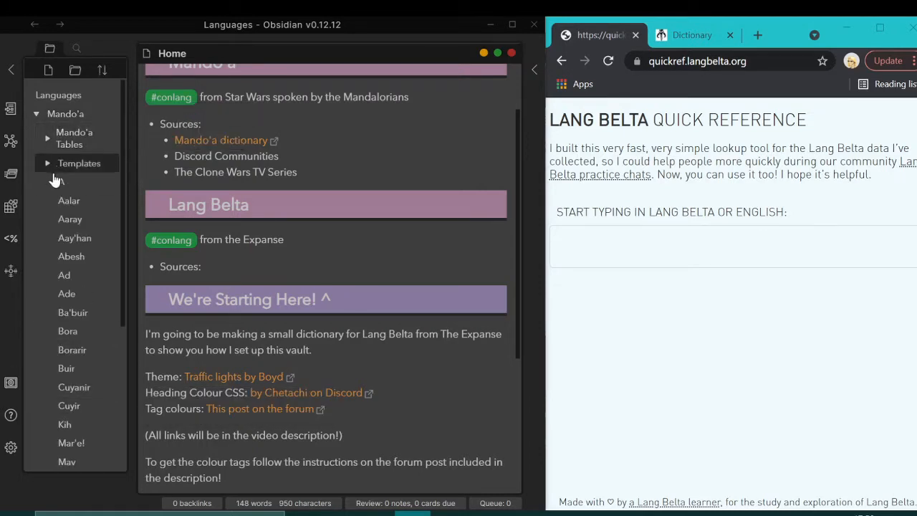
scroll(74, 347, down, 1)
scroll(72, 346, down, 3)
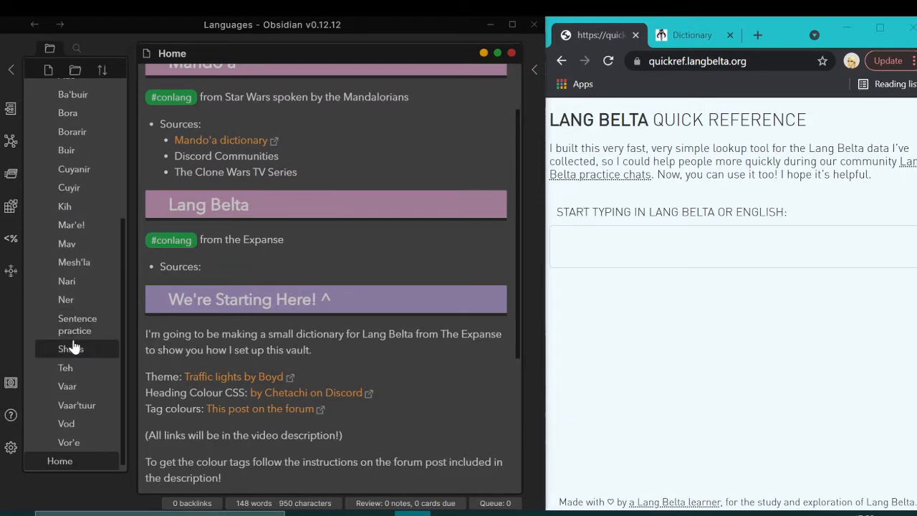
scroll(73, 337, up, 4)
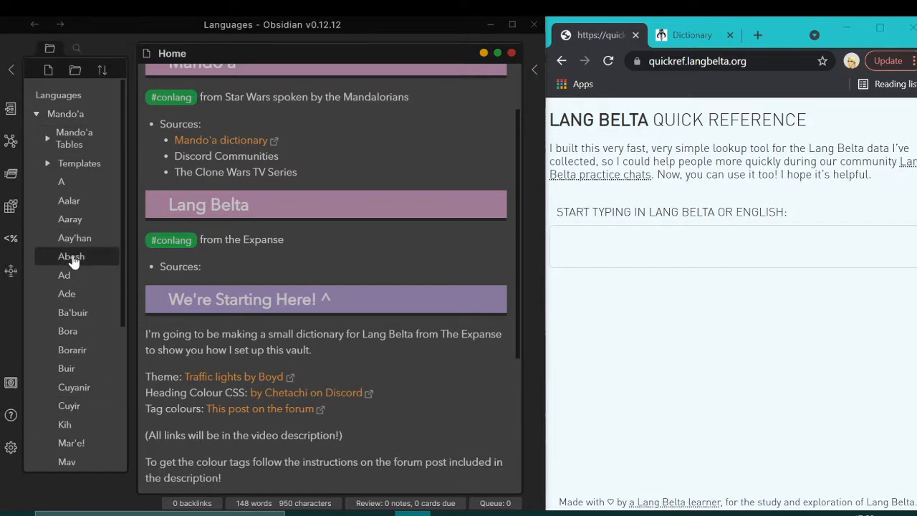
scroll(113, 274, down, 1)
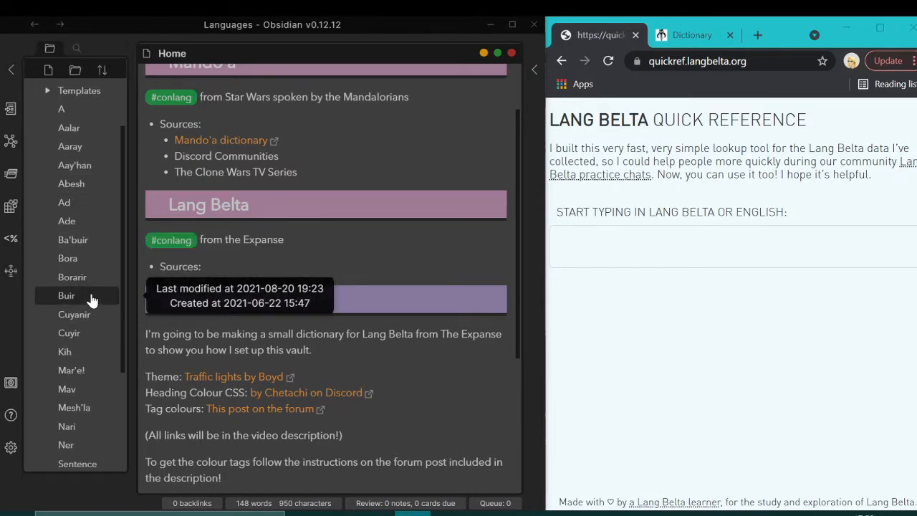
- Open the Buir note in edit mode and examine the metadata block between its dashed lines
click(92, 300)
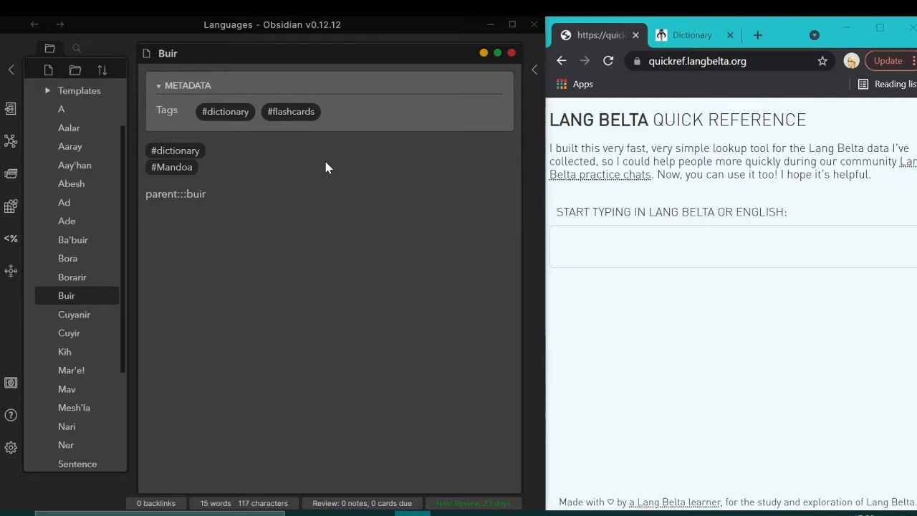
click(479, 55)
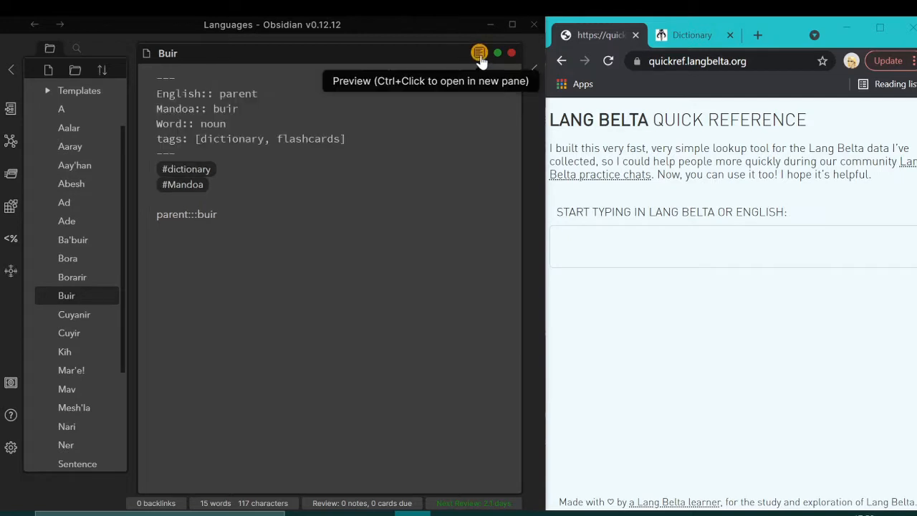
drag(157, 78, 176, 78)
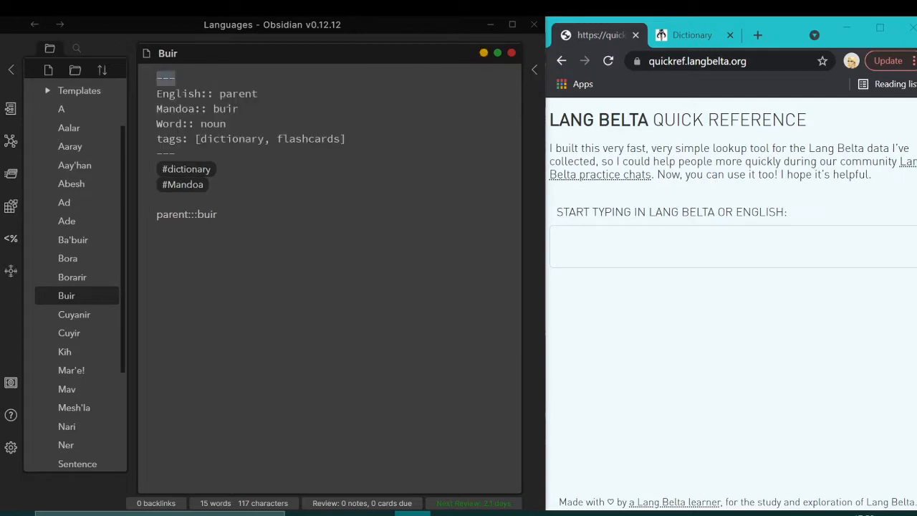
drag(163, 153, 176, 153)
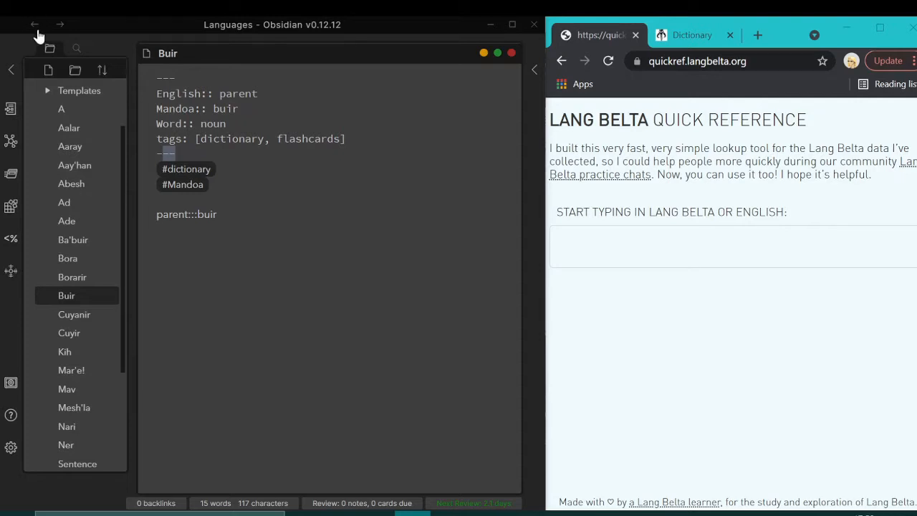
- Collapse the Mando'a folder and view the Home note in preview mode down to its Lang Belta section
scroll(57, 115, up, 2)
click(56, 119)
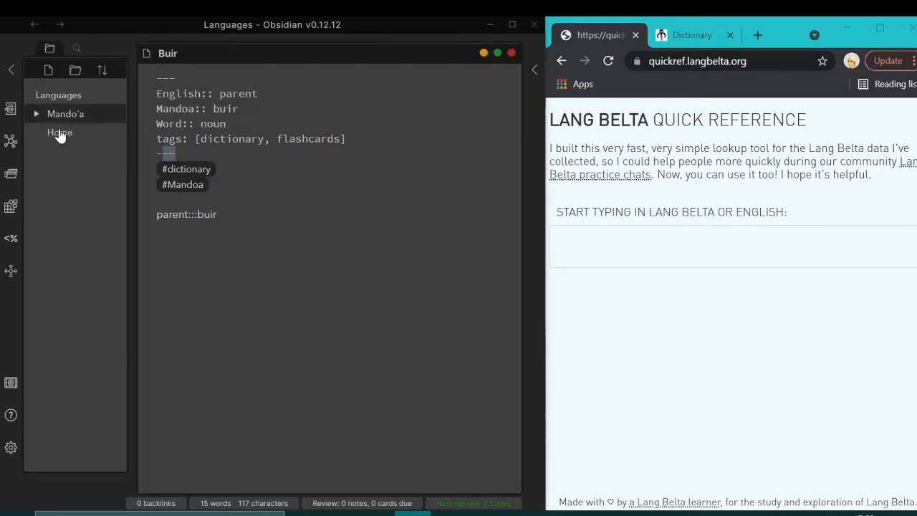
click(62, 135)
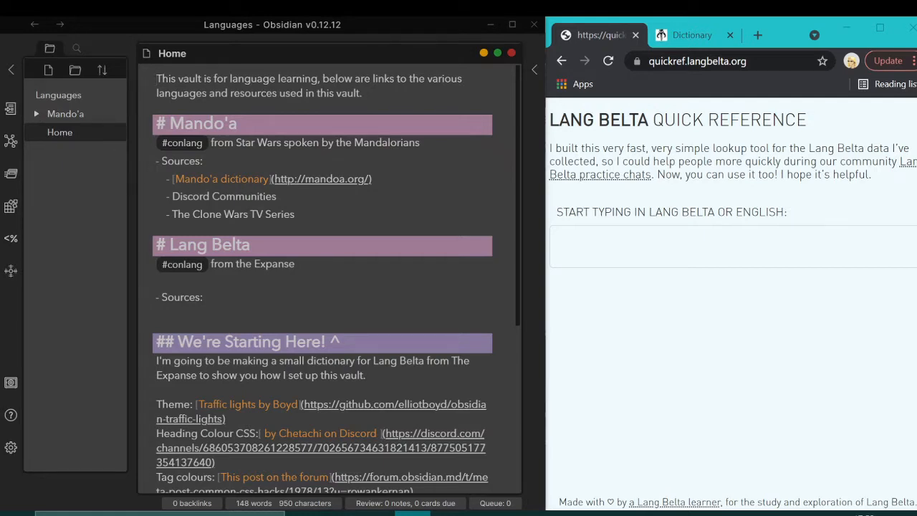
click(483, 55)
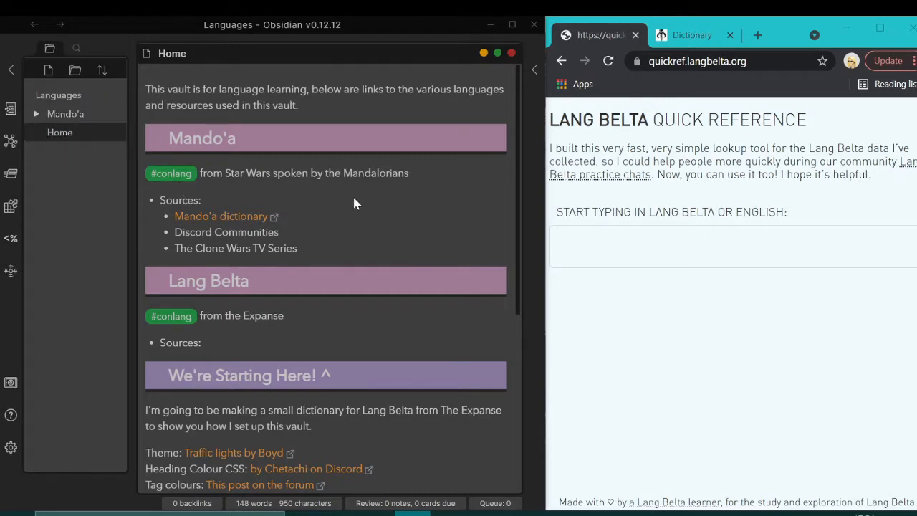
scroll(358, 215, down, 1)
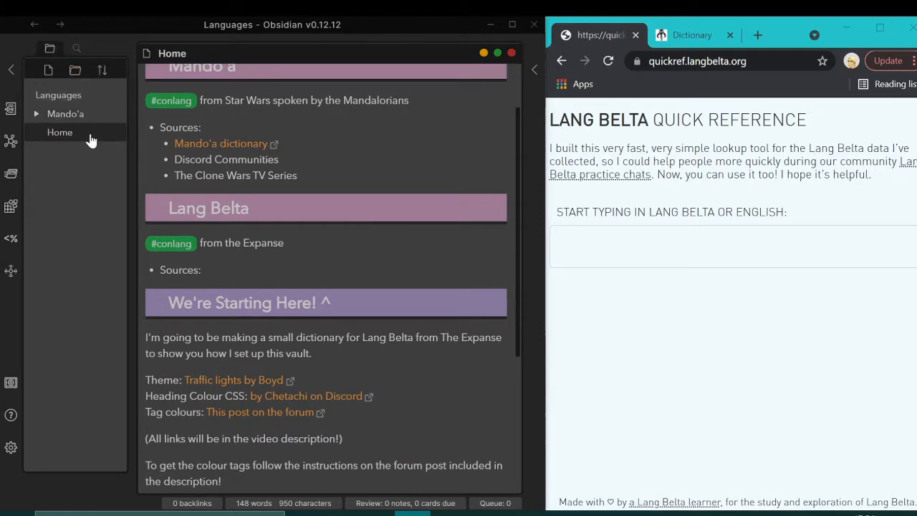
- Create a new folder named "Lang Belta" at the top level of the vault
click(75, 72)
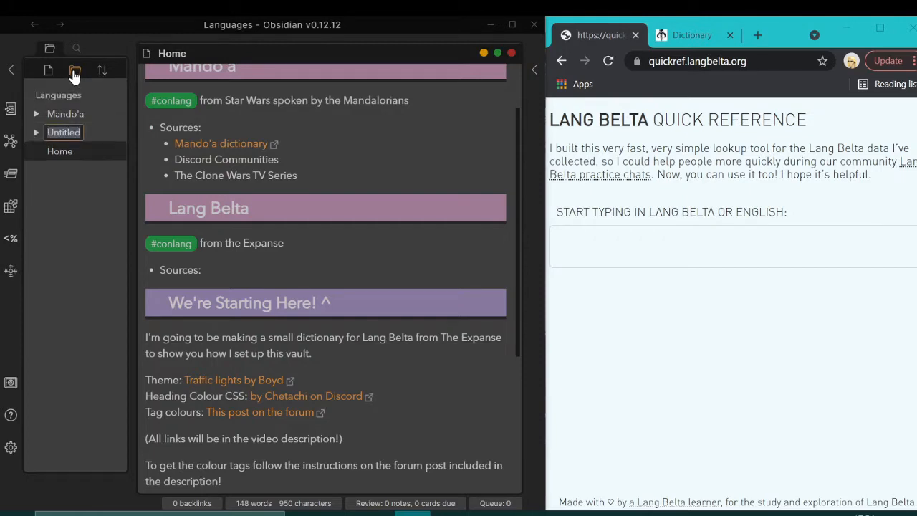
text(Lang)
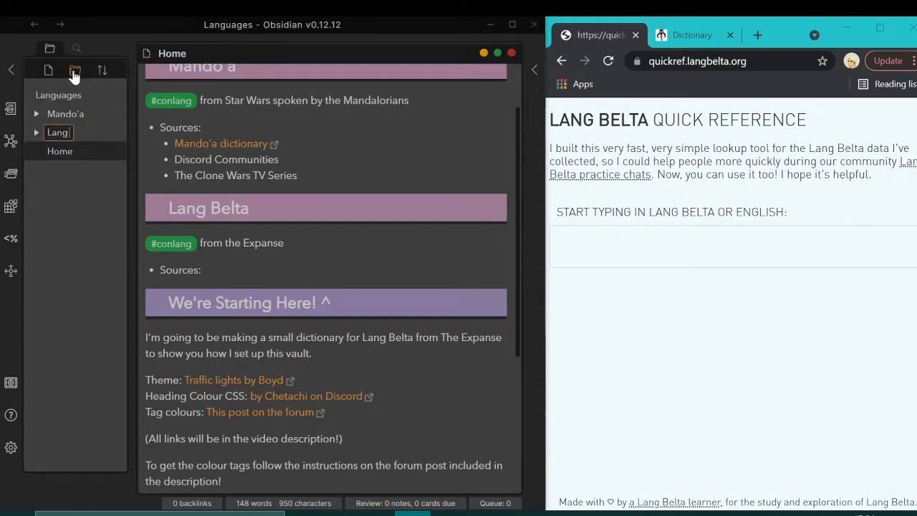
text( Belta)
key(Return)
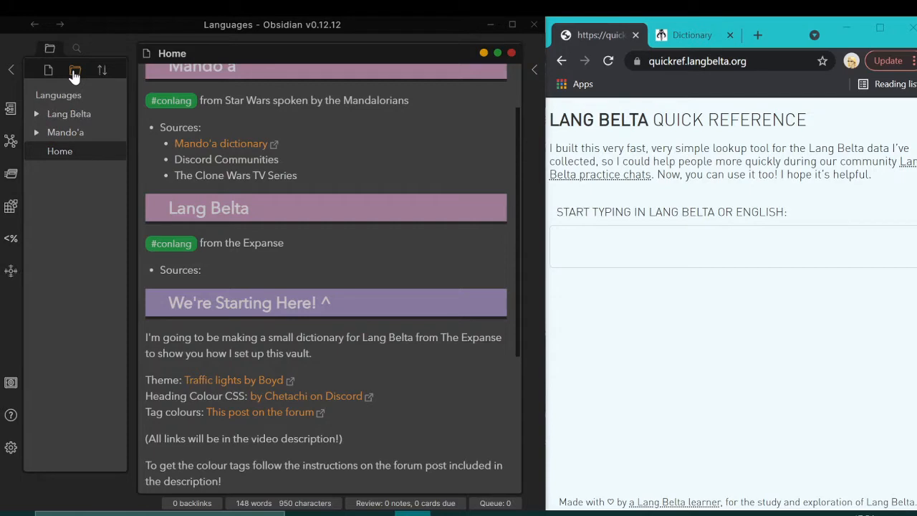
- Create a subfolder named "Vocab" inside the Lang Belta folder
click(70, 115)
right_click(77, 117)
click(146, 159)
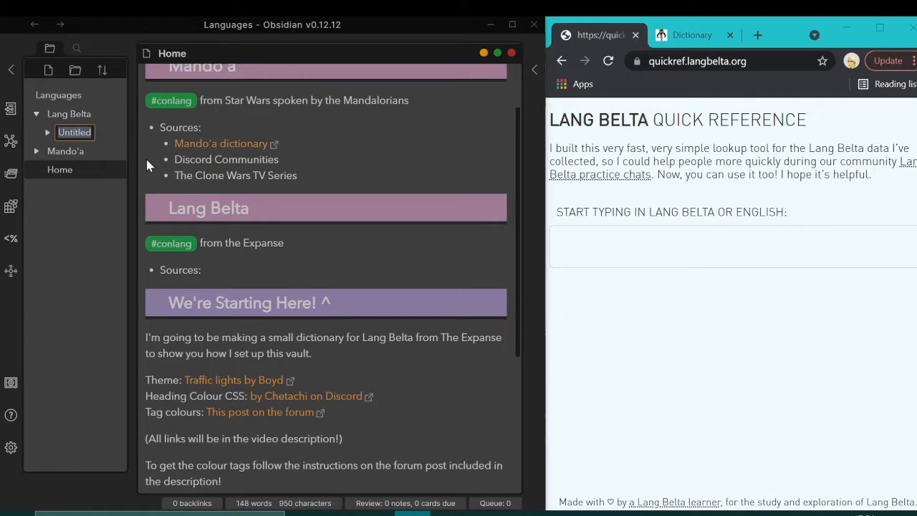
text(Vocab)
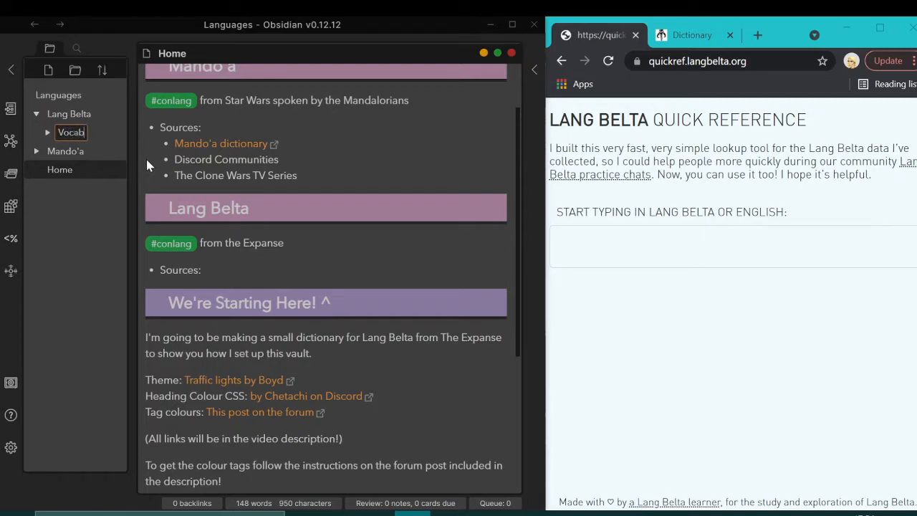
key(Return)
- Add a subfolder named "Sentence practice" to the Lang Belta folder
right_click(79, 114)
click(117, 155)
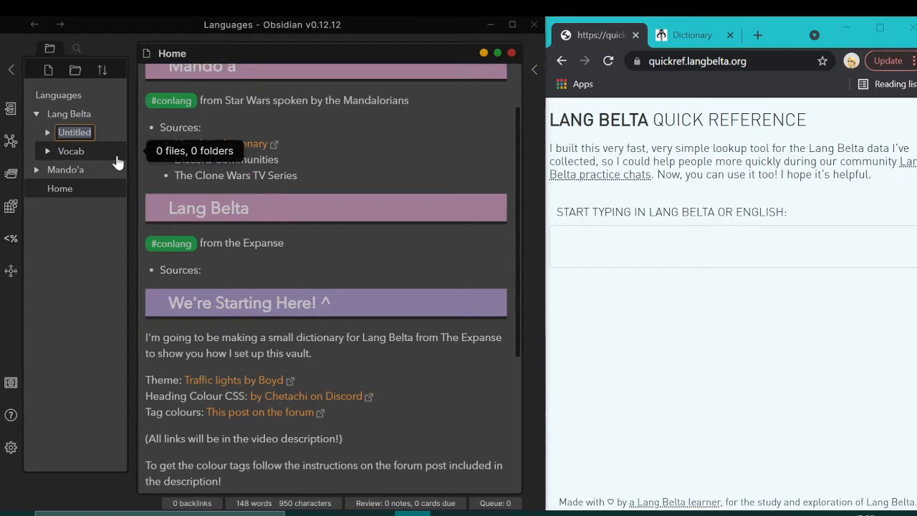
text(Set)
key(BackSpace)
text(nte)
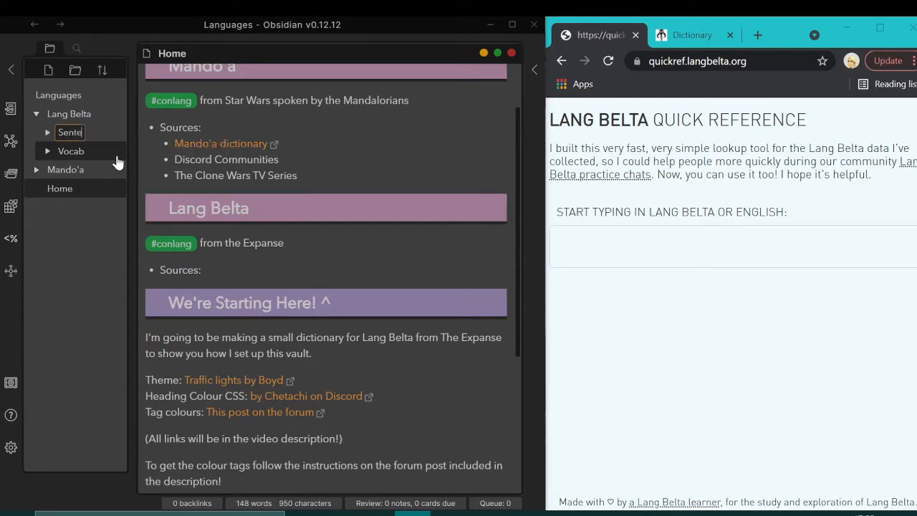
text(nce practice)
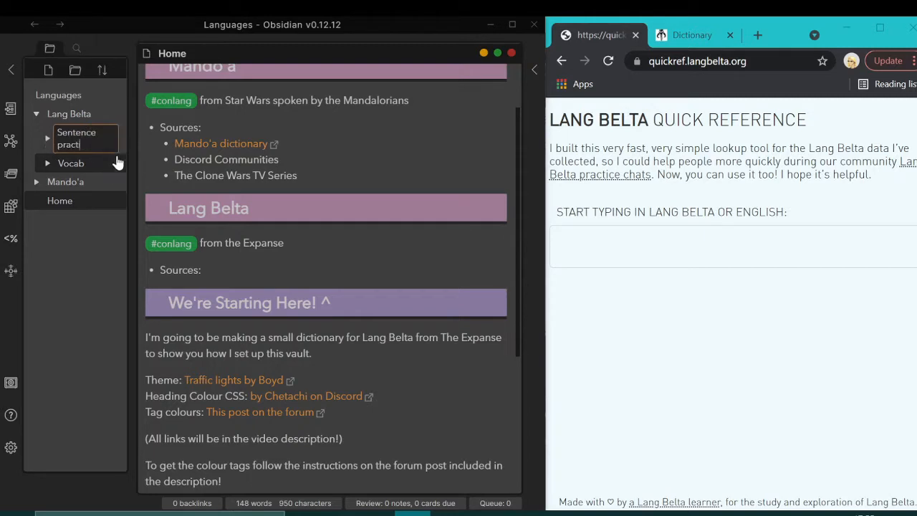
key(Return)
- Add another subfolder to the Lang Belta folder and name it "Lang Belta Tables"
right_click(100, 114)
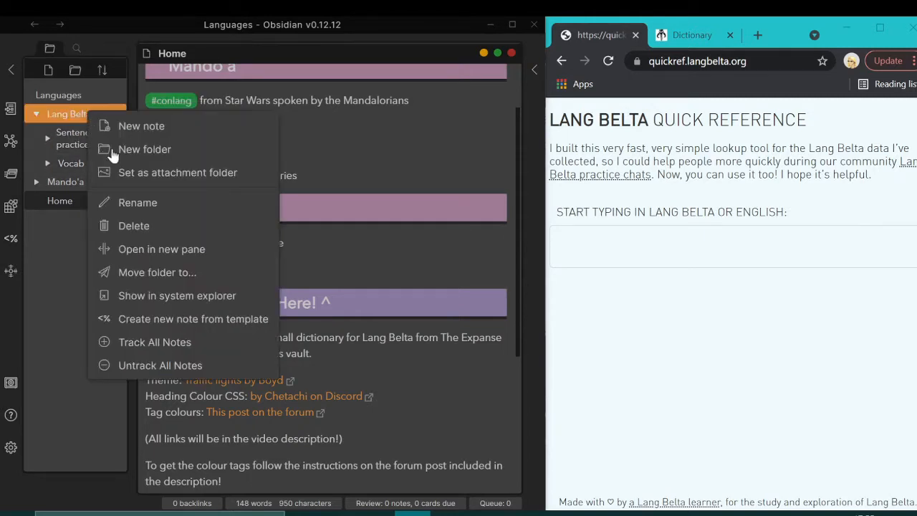
click(116, 149)
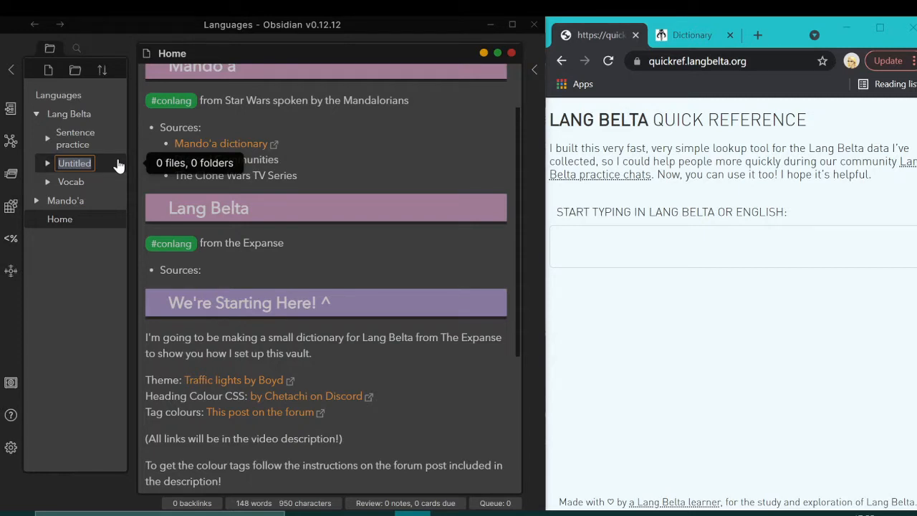
text(Lang B)
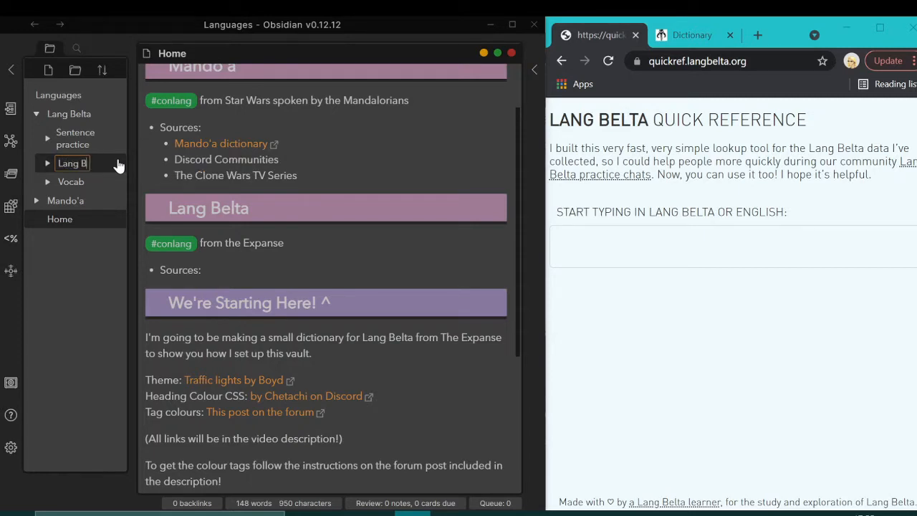
text(elta TAbles)
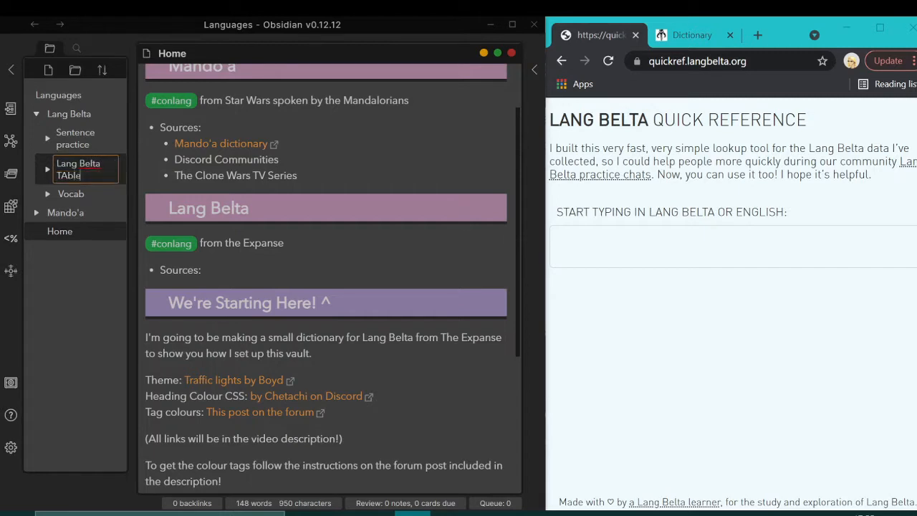
key(BackSpace)
key(BackSpace)
key(BackSpace)
key(BackSpace)
key(BackSpace)
text(ables)
key(Return)
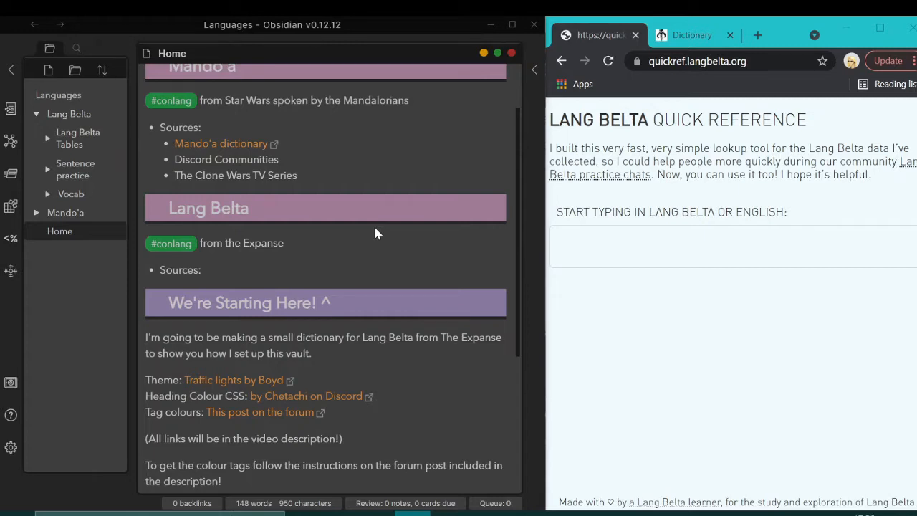
- Open the settings and look through the whole list of core plugins
click(11, 447)
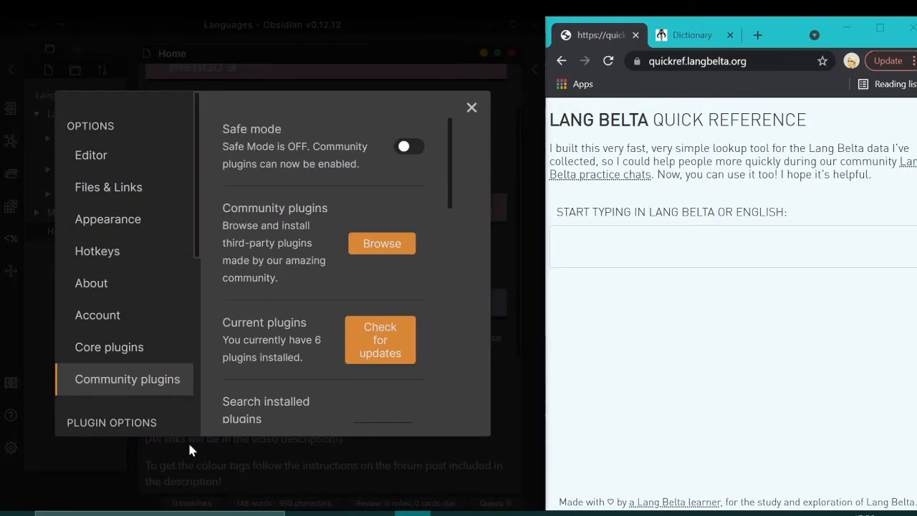
click(148, 347)
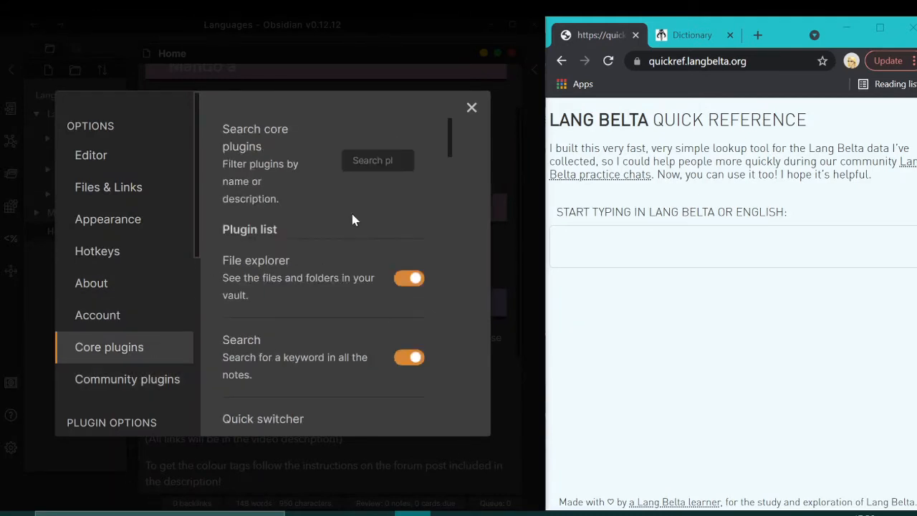
scroll(352, 220, down, 10)
scroll(352, 220, down, 10)
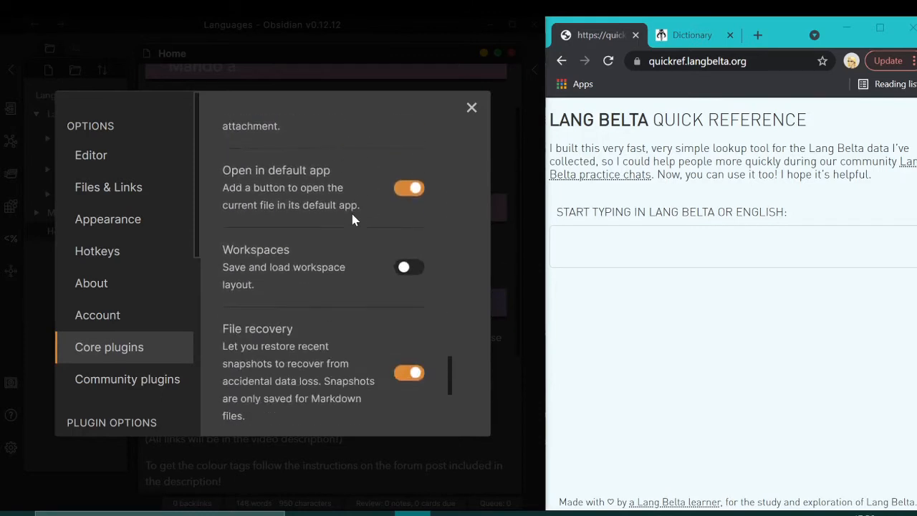
scroll(352, 220, down, 3)
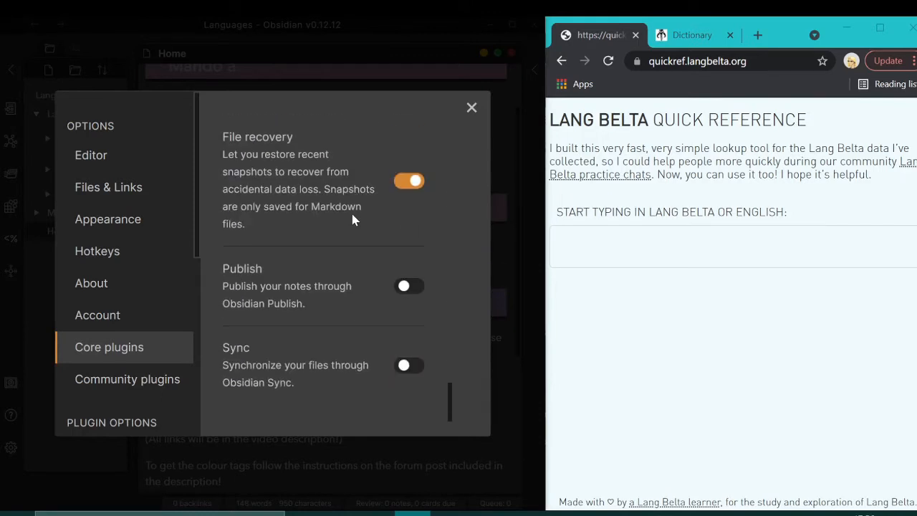
- Review the installed community plugins, from Admonition and Dataview to Spaced Repetition and Templater
click(153, 380)
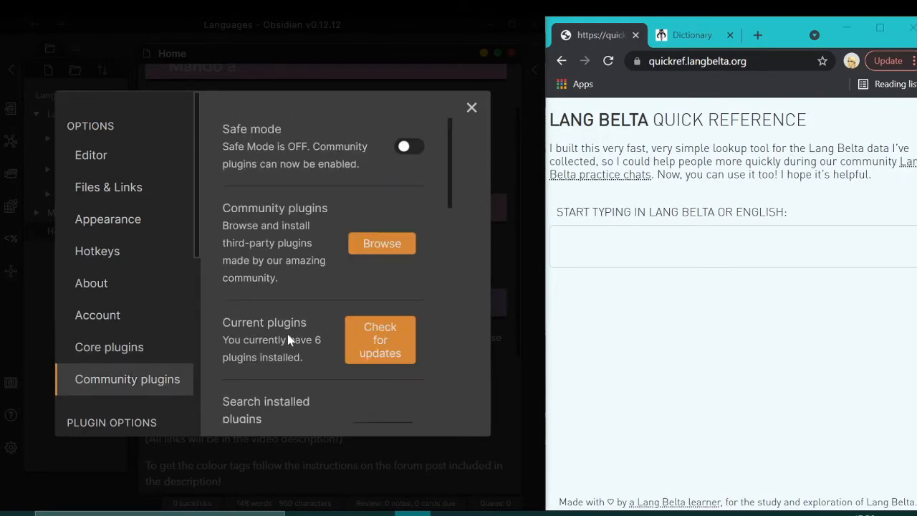
scroll(289, 272, down, 5)
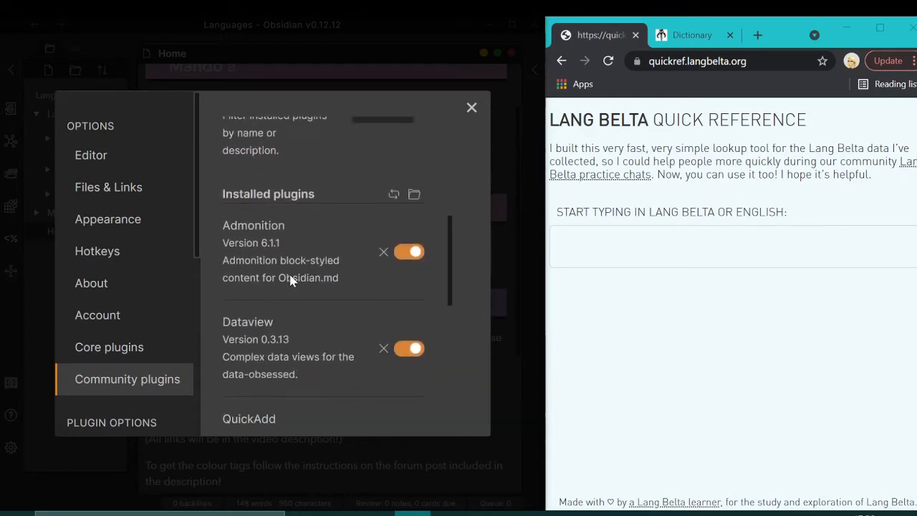
scroll(289, 278, down, 1)
scroll(286, 220, down, 4)
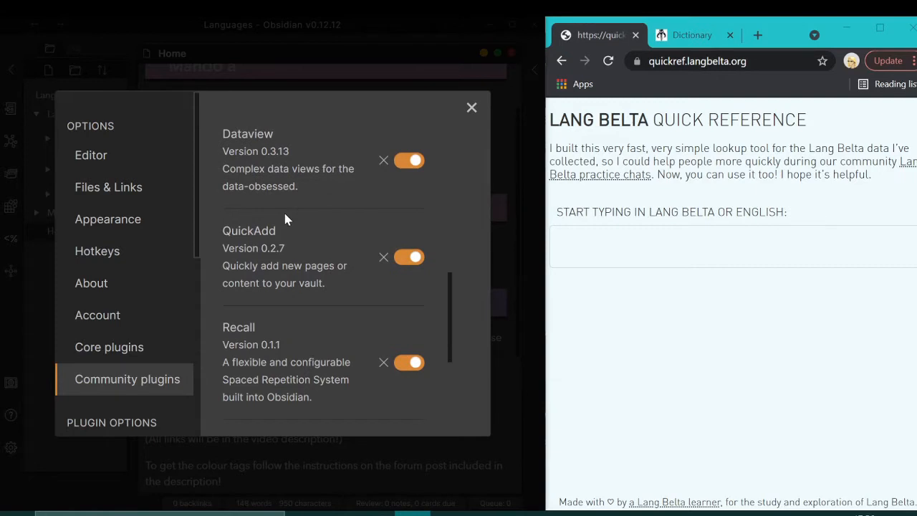
scroll(284, 218, down, 5)
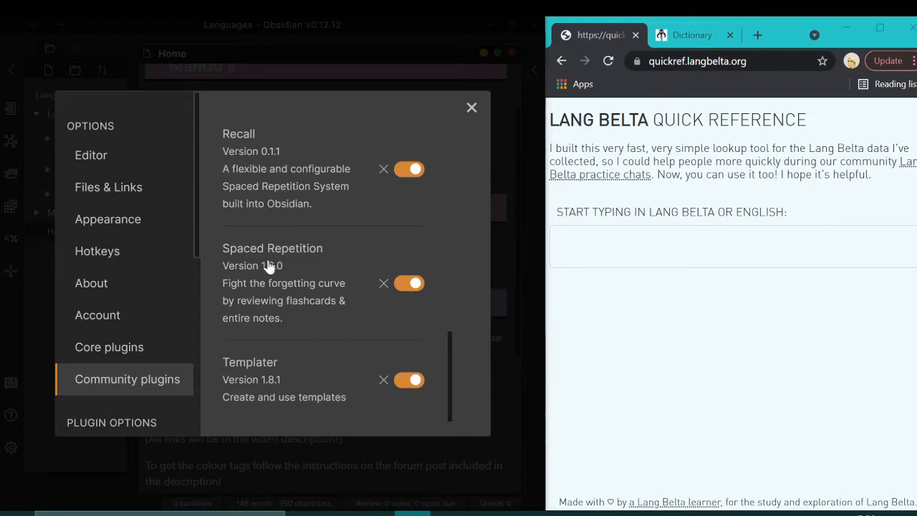
scroll(268, 267, up, 5)
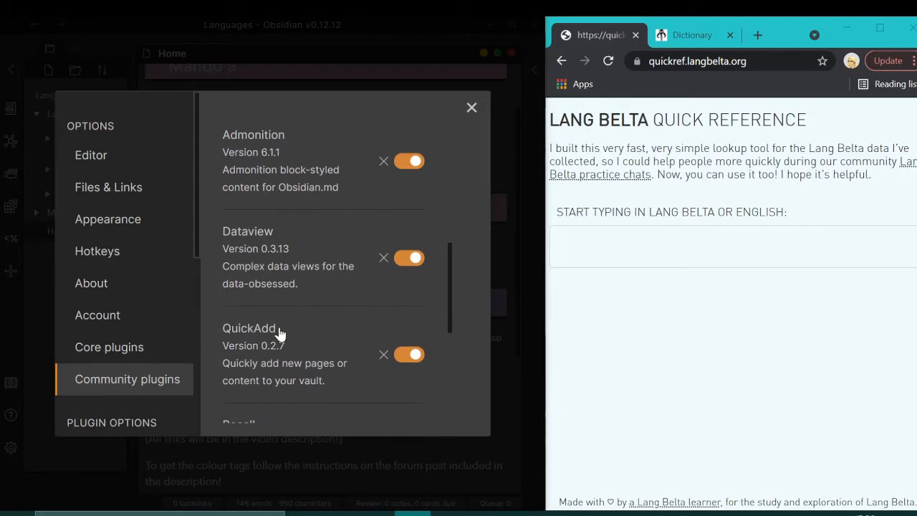
- Close the settings and create a new note in the Vocab folder
scroll(279, 333, up, 2)
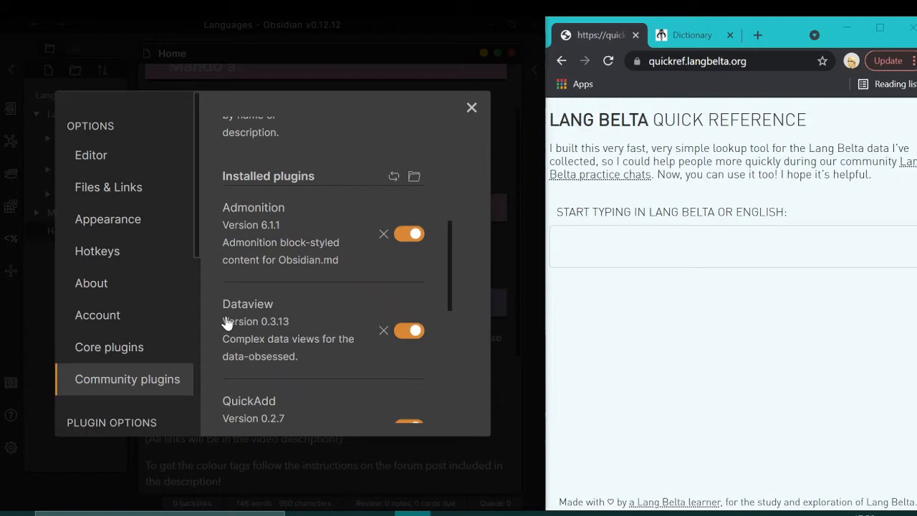
click(228, 46)
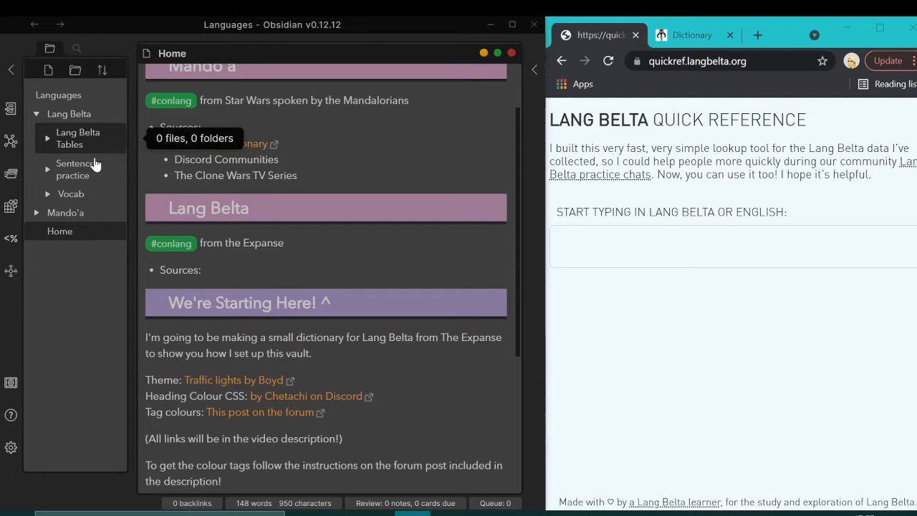
right_click(70, 201)
click(106, 214)
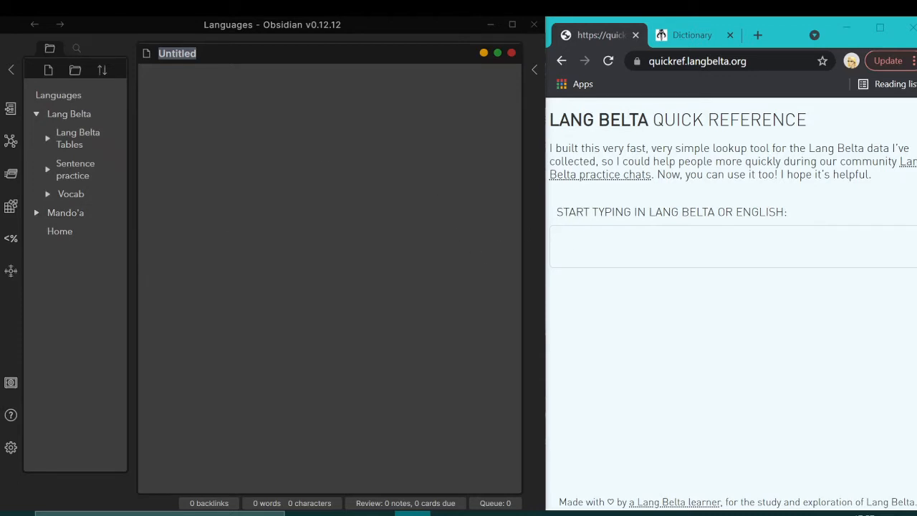
- Look up "hello" in the Lang Belta quick reference and title the new note "Oye"
click(717, 246)
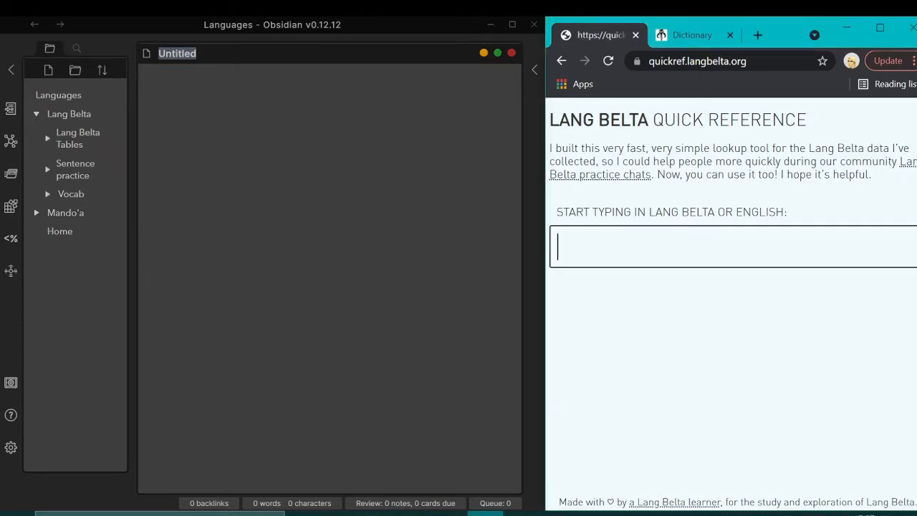
text(hello)
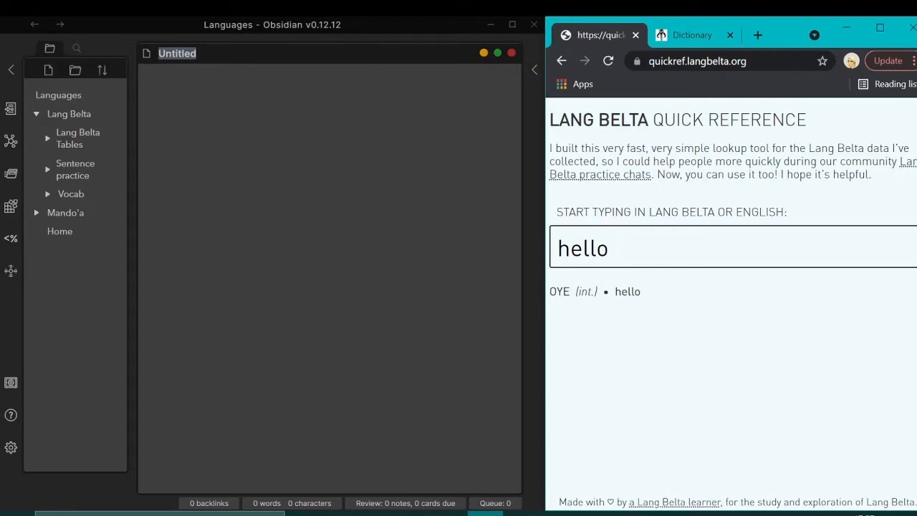
click(196, 54)
key(ctrl+a)
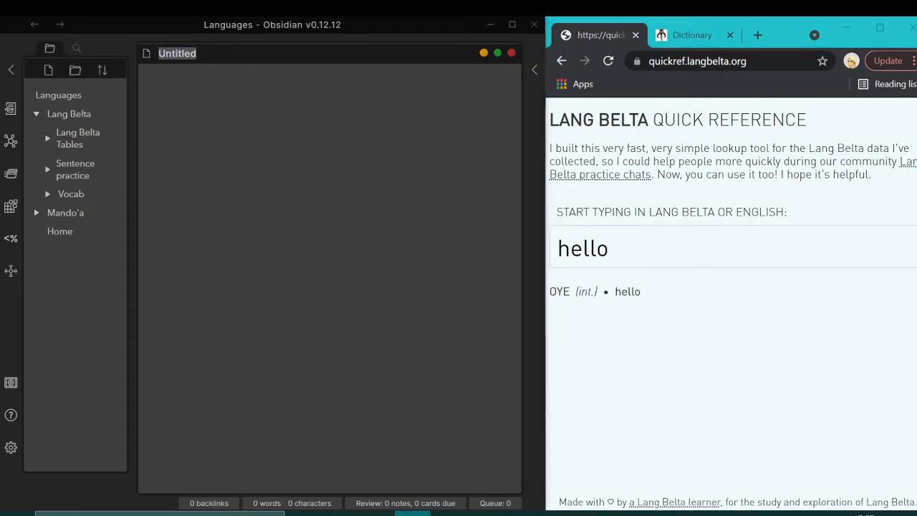
text(Oye)
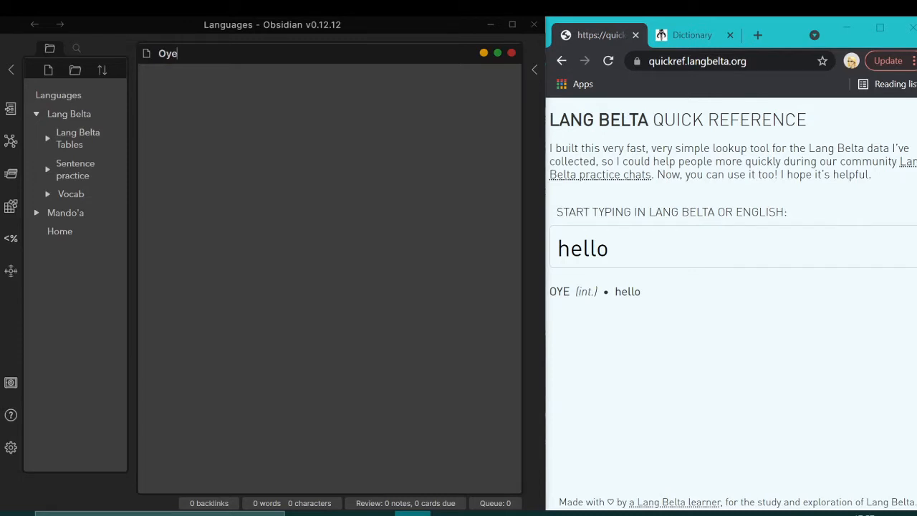
- Begin the Oye note with a "---" metadata block containing the tags dictionary, langBelta, conlang and int
text(---)
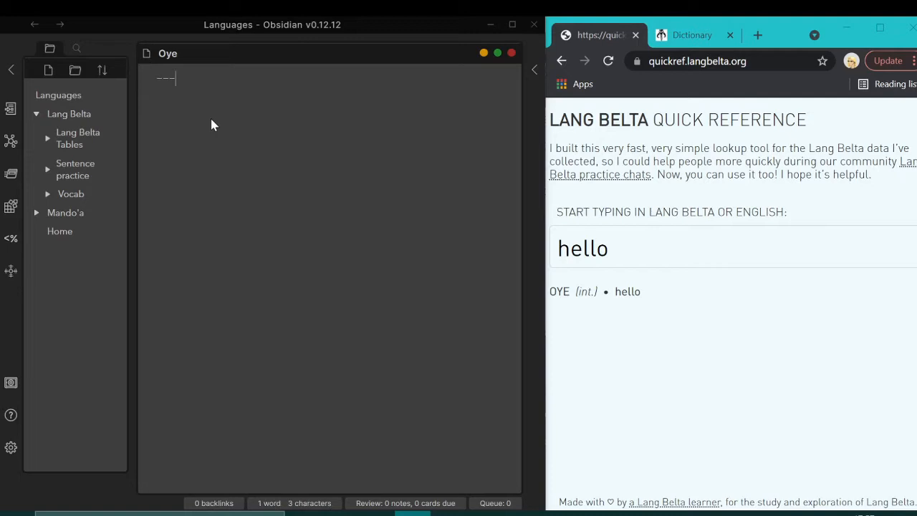
key(Return)
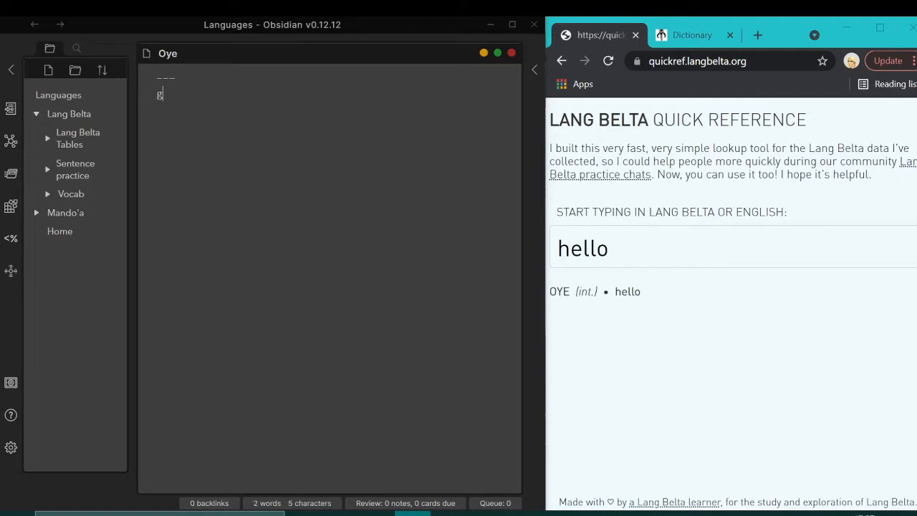
text(tags: [)
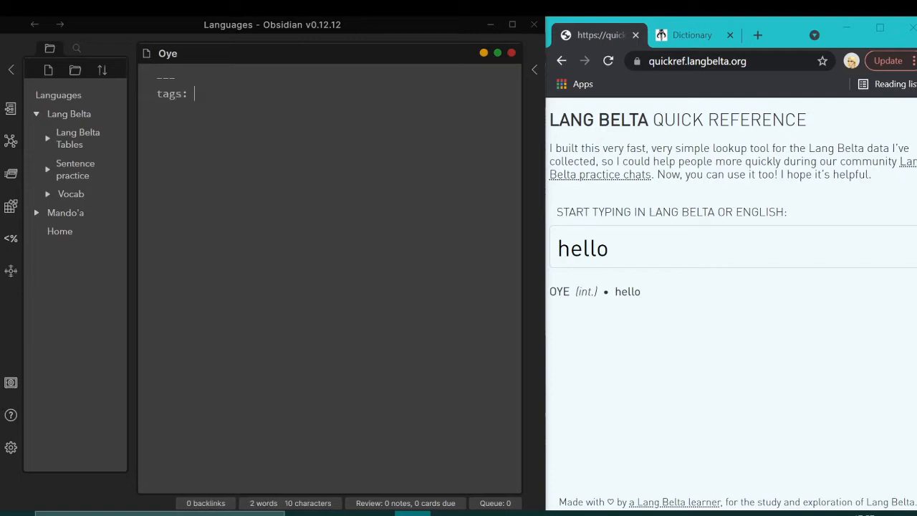
text(dictionary, langnBe)
key(BackSpace)
key(BackSpace)
key(BackSpace)
text(Belta ,)
key(BackSpace)
key(BackSpace)
text(, conlang, )
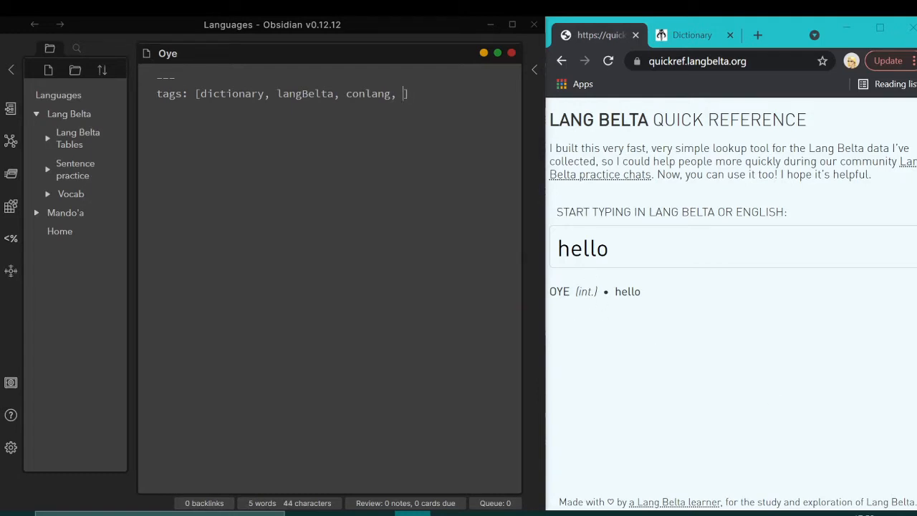
text(int)
- Add the fields "Word:: Int" and "English:: Hello" below the tags and close the metadata block with "---"
key(Return)
text(Word::)
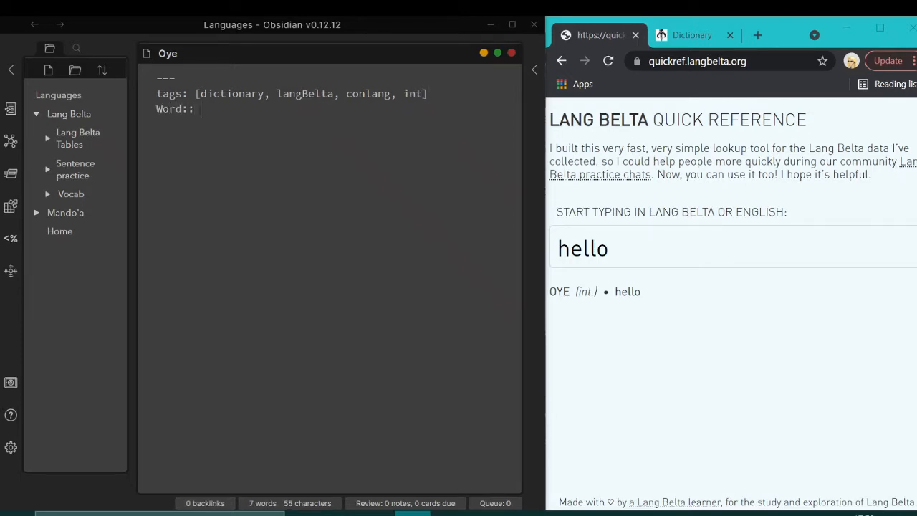
text( In)
key(BackSpace)
key(BackSpace)
text(Int )
text(English:: )
text(Hello )
text(---)
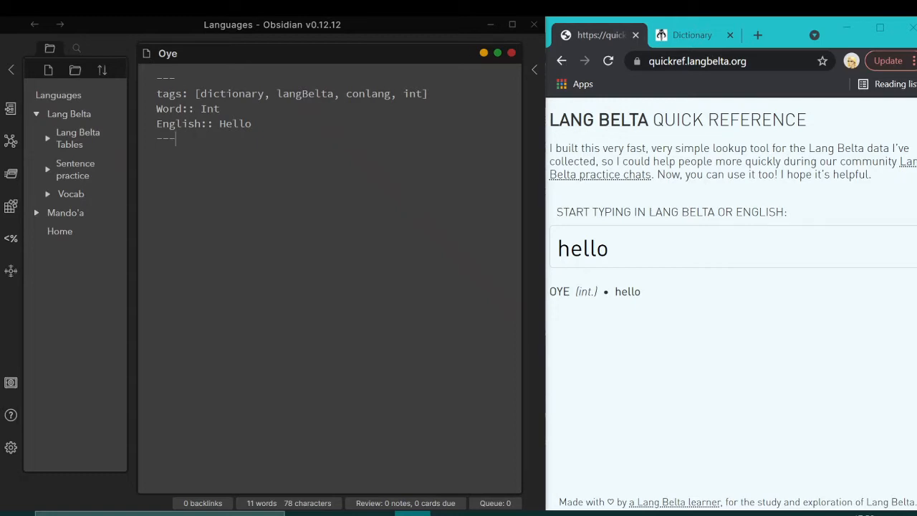
- Below the metadata, add the level-one headings "Oye" and "Int", followed by the numbered definition "1. Hello"
key(Return)
key(Return)
text(# Oye)
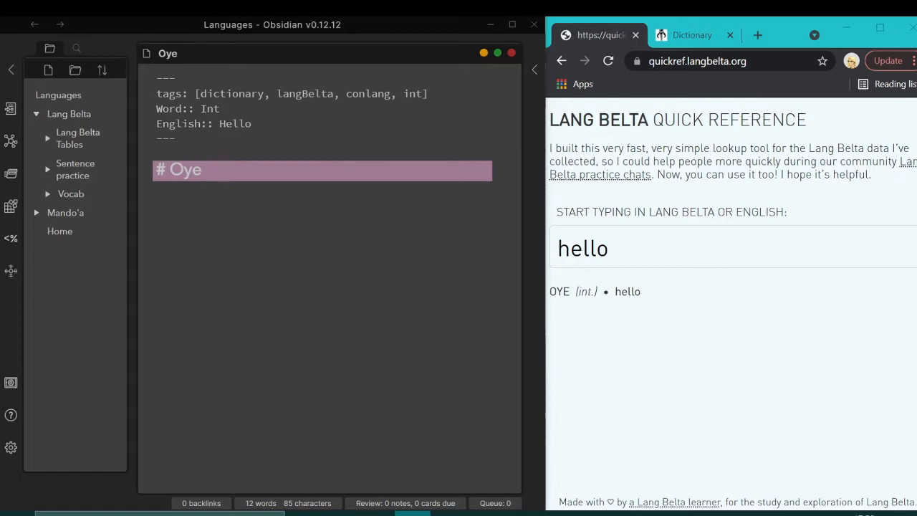
key(Return)
text(# Int)
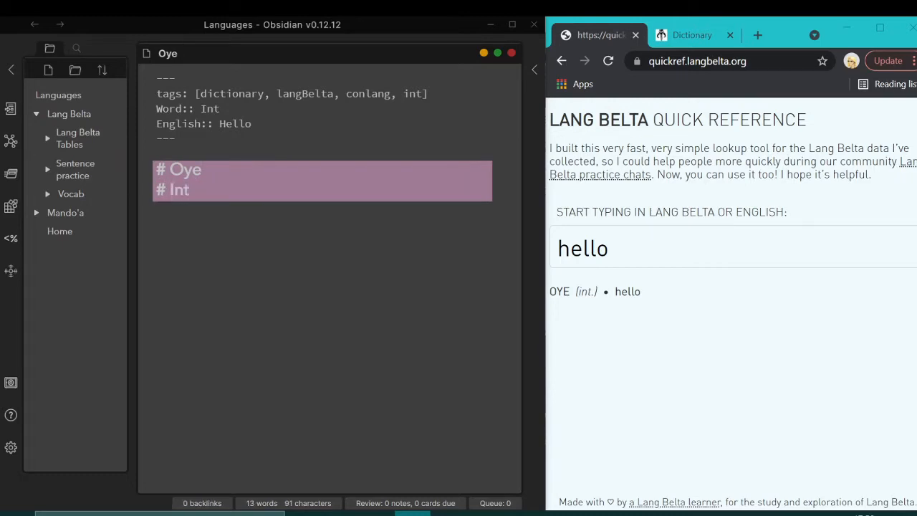
key(Return)
text(1.)
text(Hello)
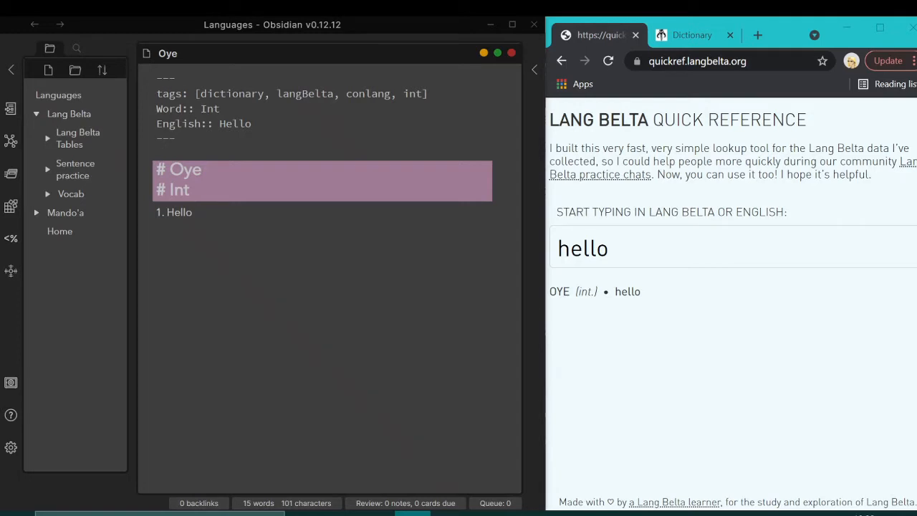
- Search the quick reference for "oye" and add a level-one heading "Related" below the definition
key(Return)
key(Return)
double_click(659, 235)
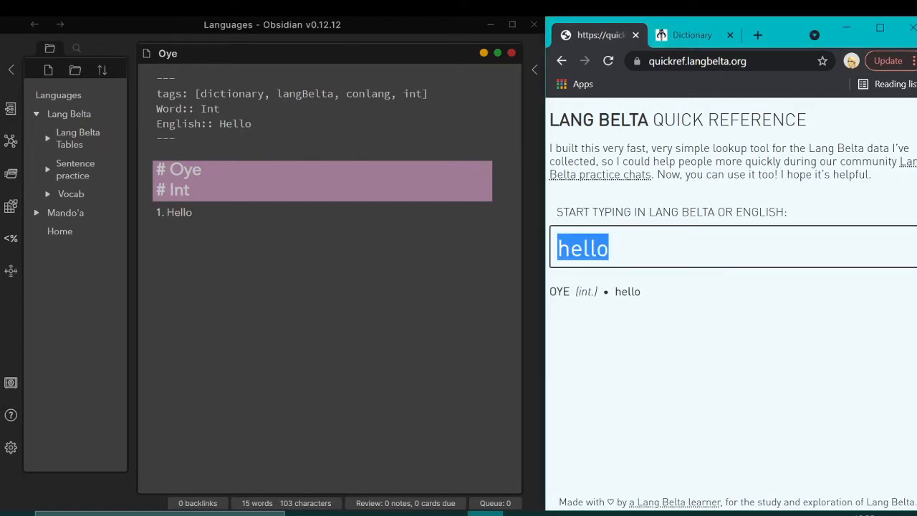
text(oye)
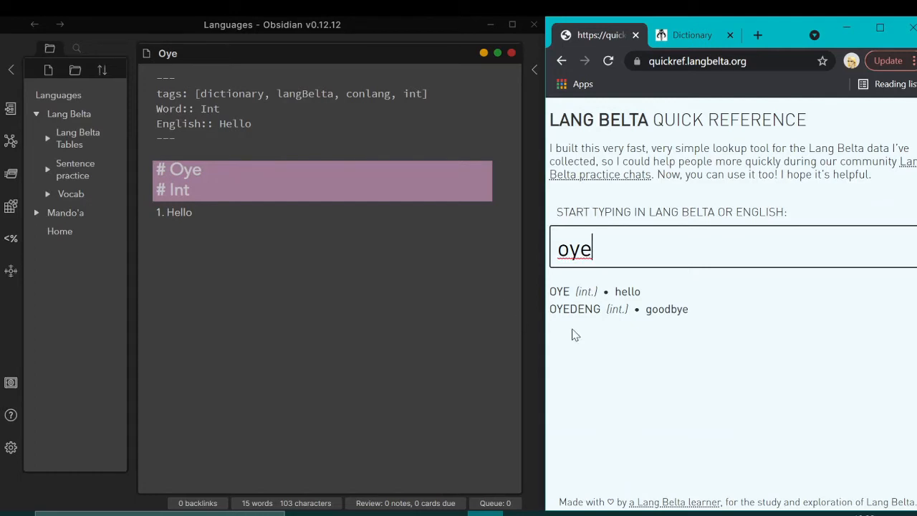
click(157, 242)
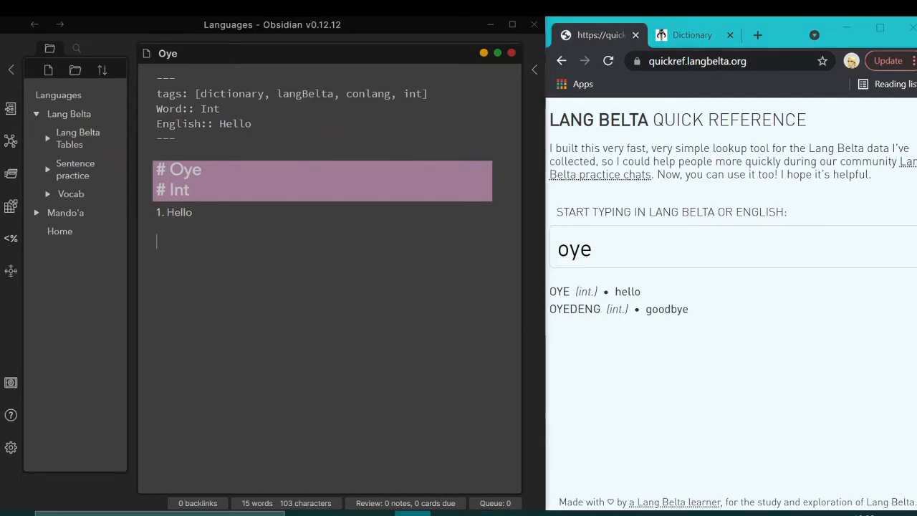
text(# R)
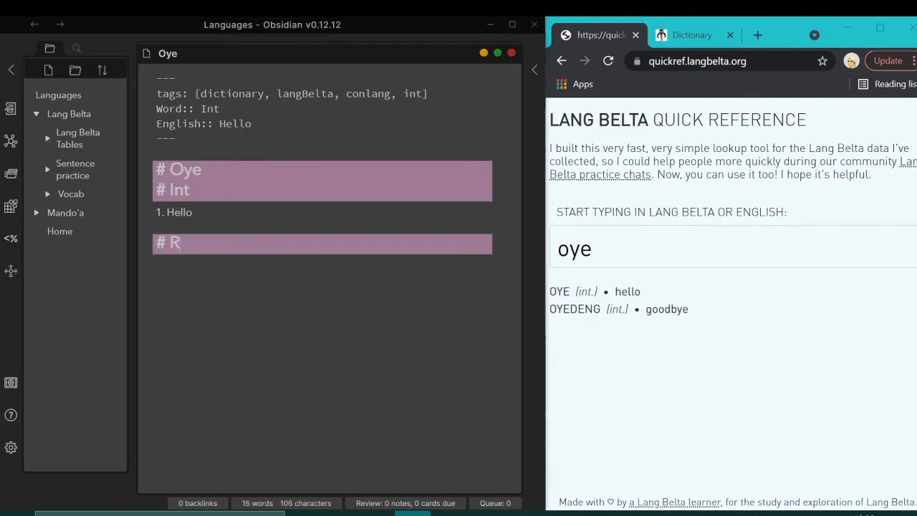
text(elated)
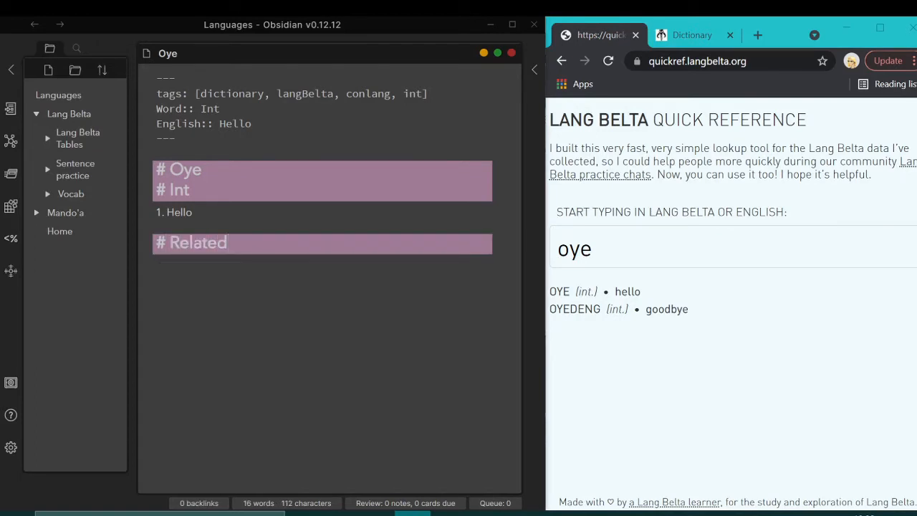
- Under the Related heading, add a numbered item linking to the note Oyedeng with the meaning "Goodbye"
key(Return)
text(1. [[Oyedeng)
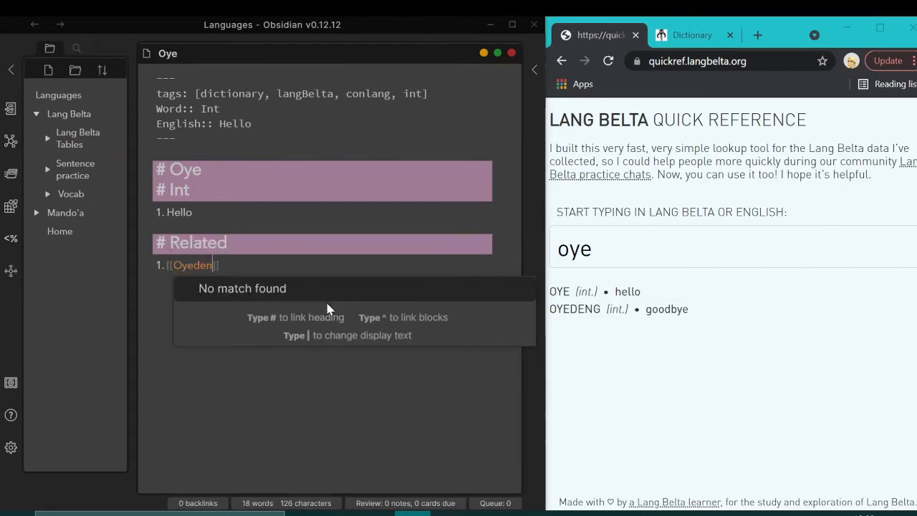
key(End)
text(- )
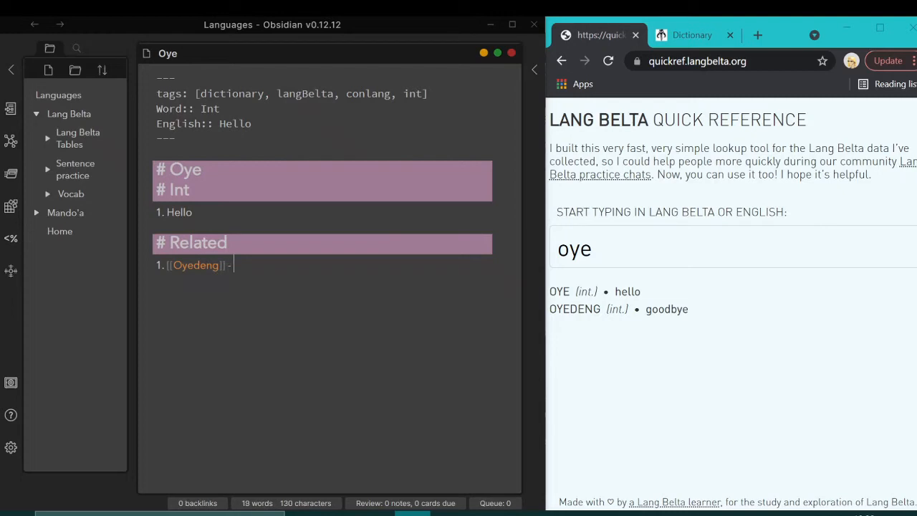
text(Goodbye)
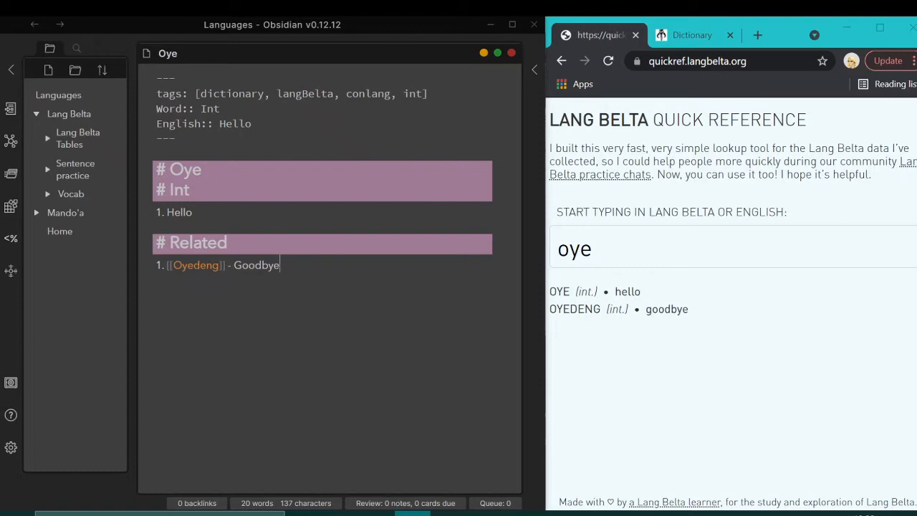
- Search the quick reference for "everythi", "kowl" and "ting" to examine how the word for "everything" is built
double_click(594, 249)
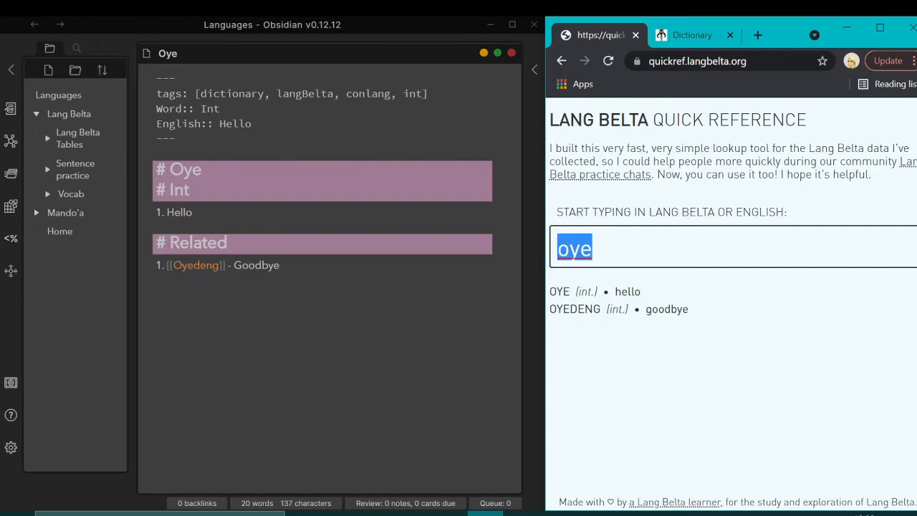
text(everythi)
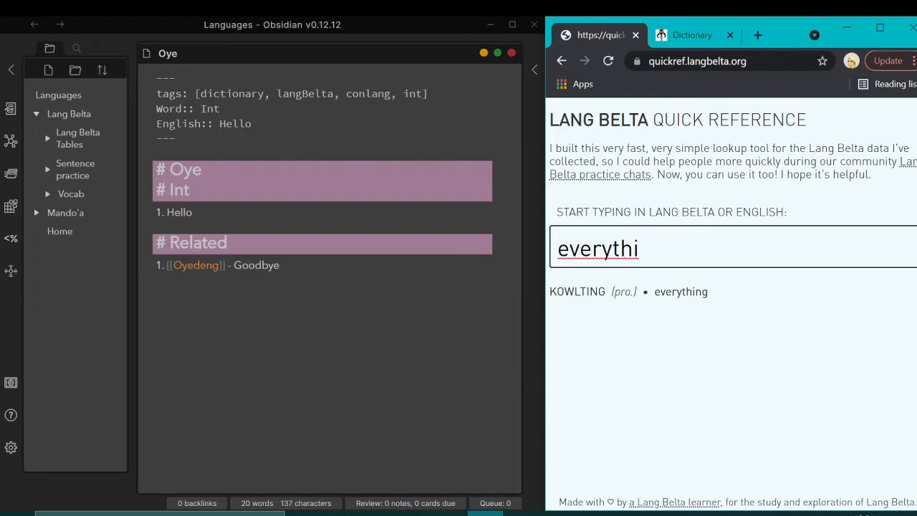
double_click(579, 292)
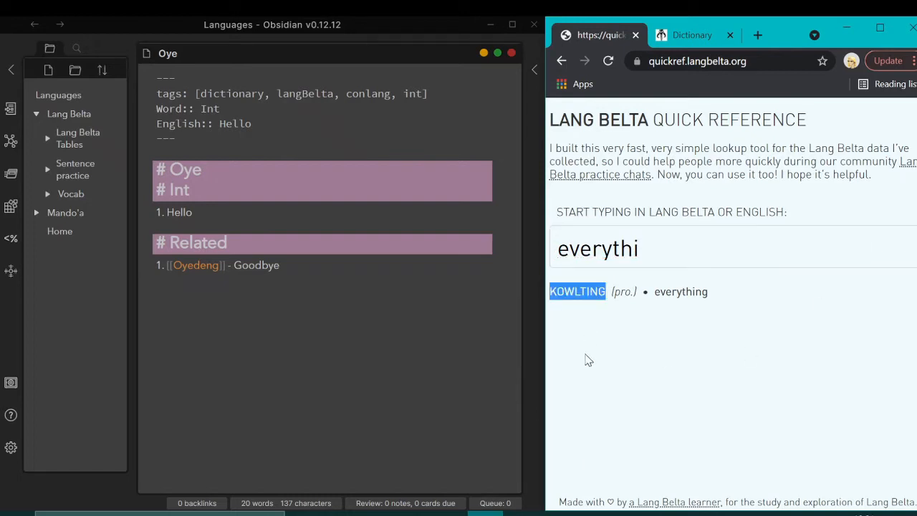
double_click(605, 248)
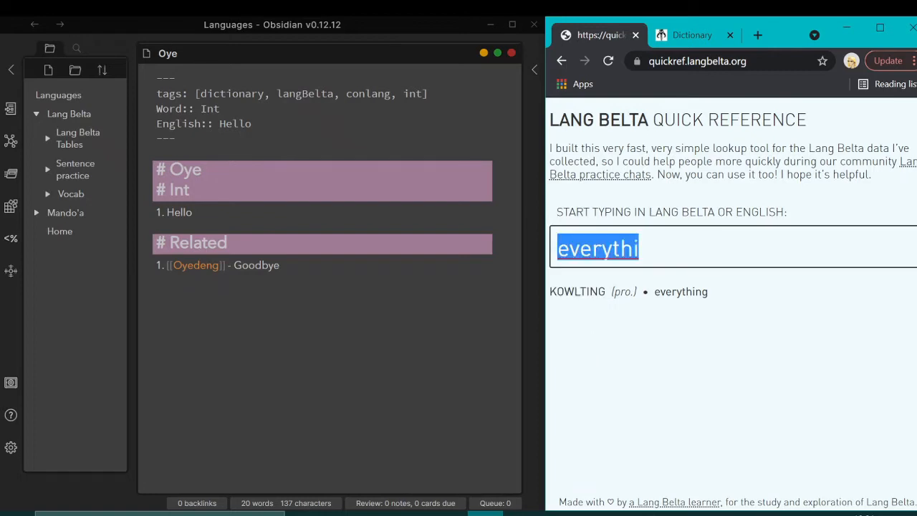
text(j)
key(BackSpace)
text(kowl)
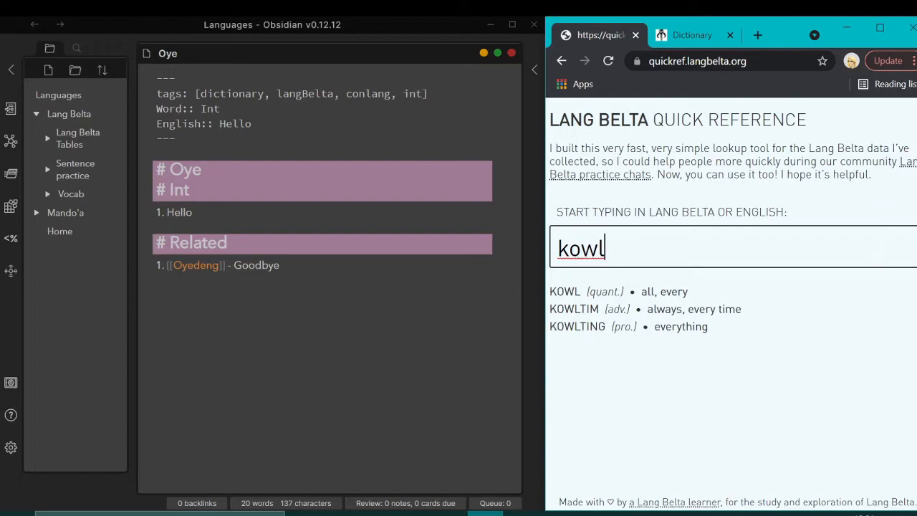
key(ctrl+a)
key(BackSpace)
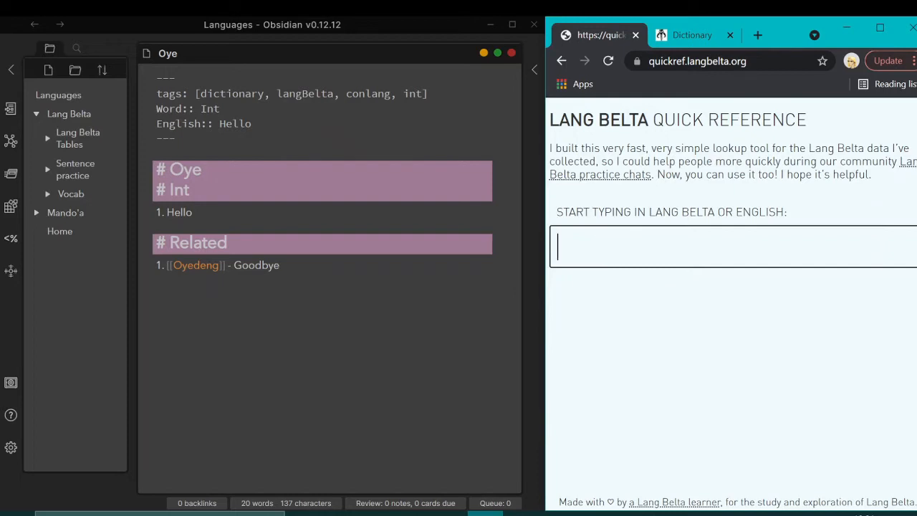
text(ting)
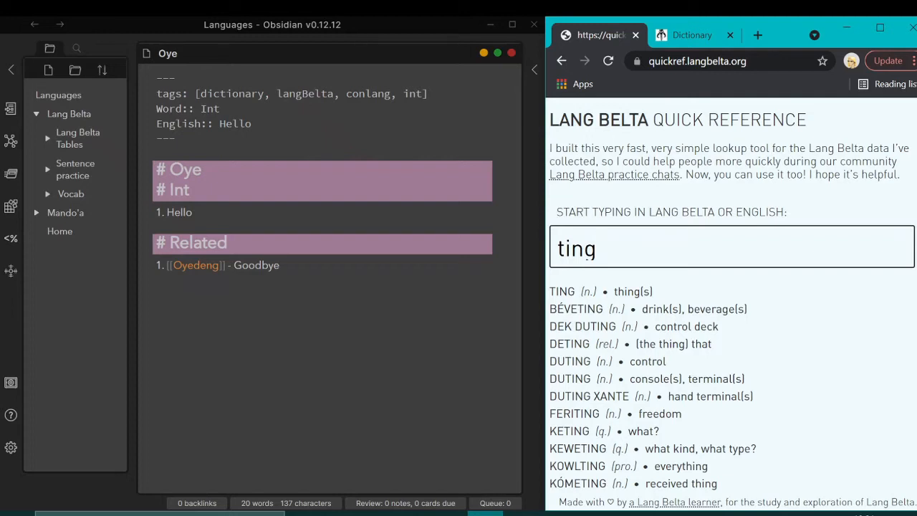
- Expand the Vocab folder and view the Oye note in preview mode
click(70, 195)
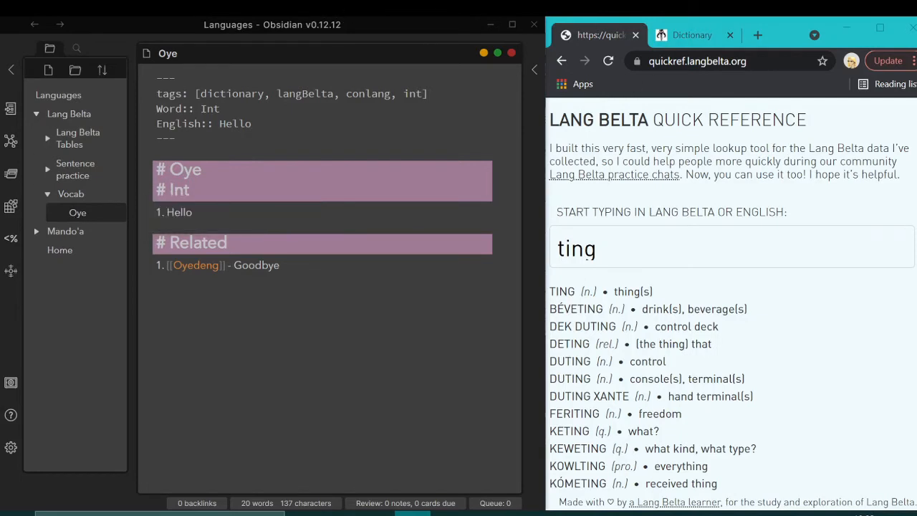
click(479, 54)
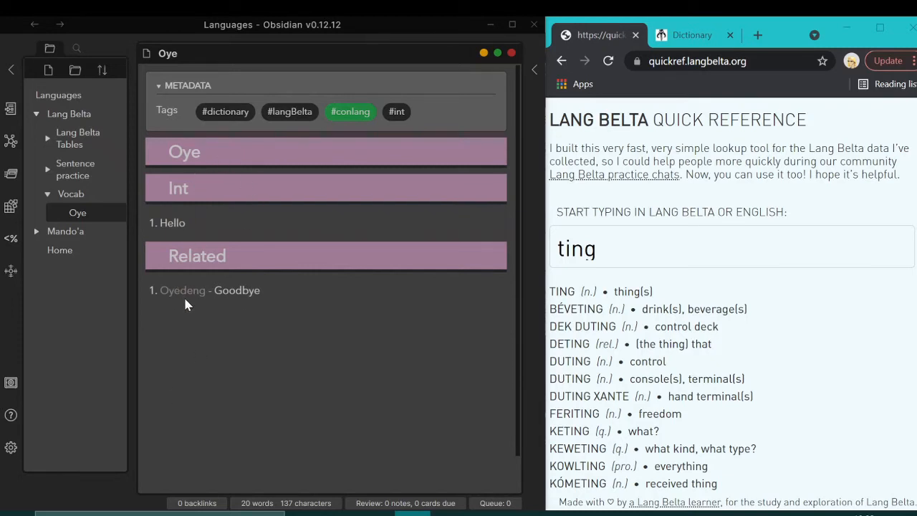
mouse_move(185, 302)
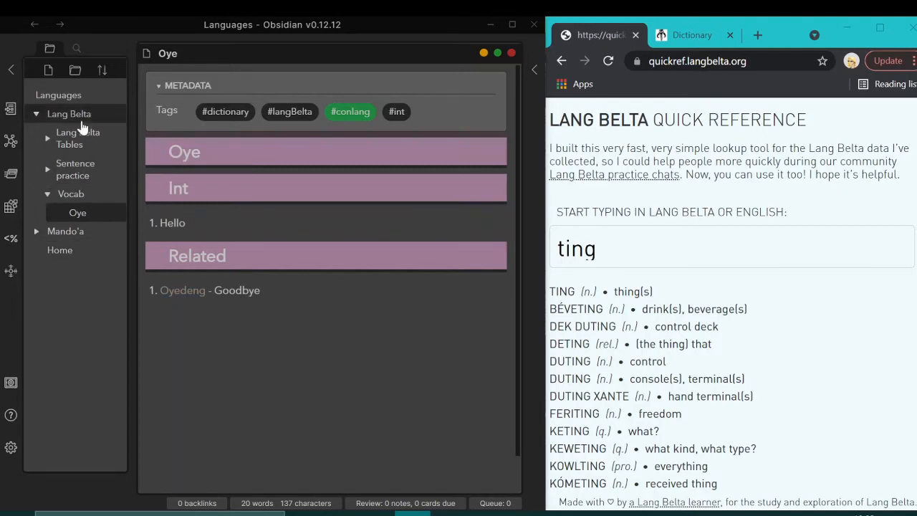
- Create a new note named Oyedeng in the Vocab folder
right_click(85, 195)
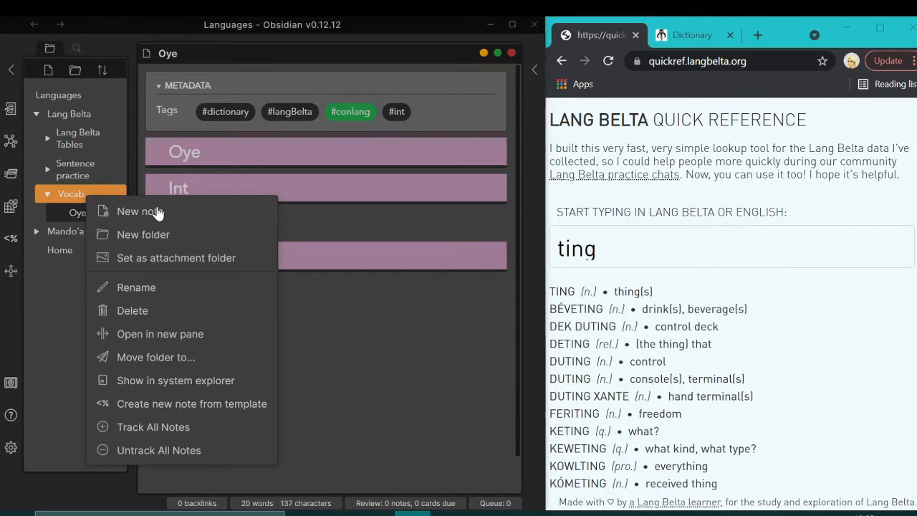
click(157, 211)
key(BackSpace)
text(Oyedeng)
key(BackSpace)
text(g)
key(Return)
- Start the Oyedeng note's front matter and copy the tags, Word and English lines from the Oye note into it
text(---)
key(Return)
text(tags:)
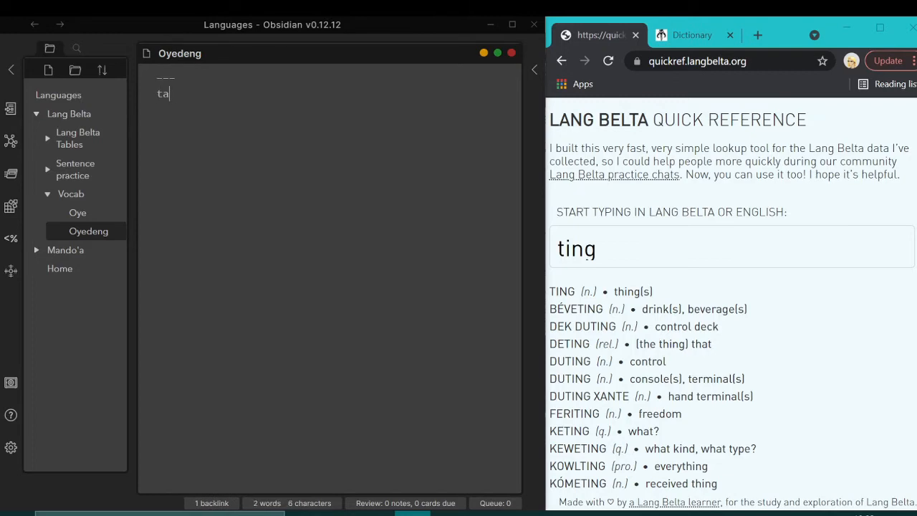
ctrl+click(119, 218)
drag(450, 154, 348, 96)
key(ctrl+c)
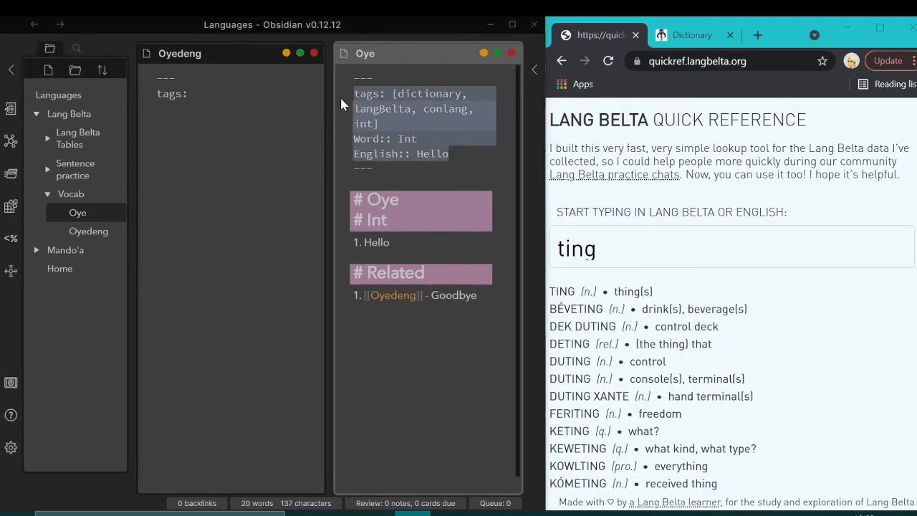
click(236, 94)
key(shift+Home)
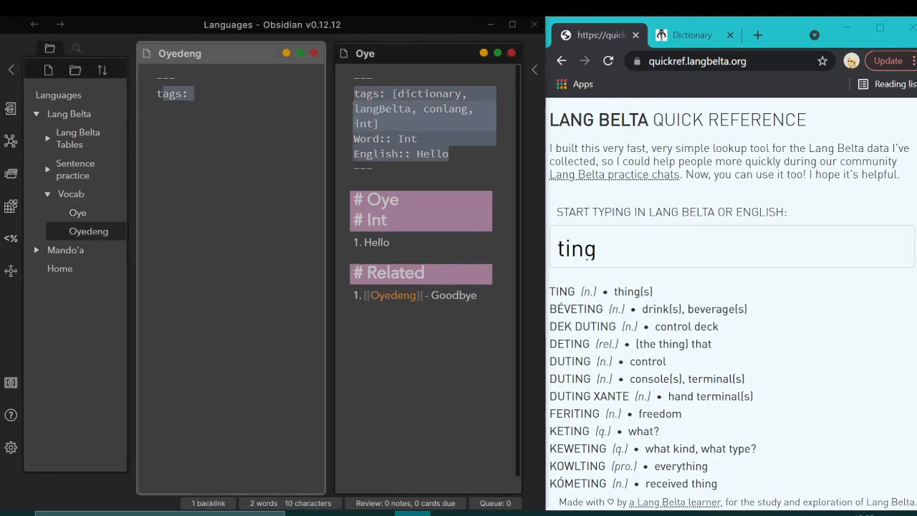
key(ctrl+v)
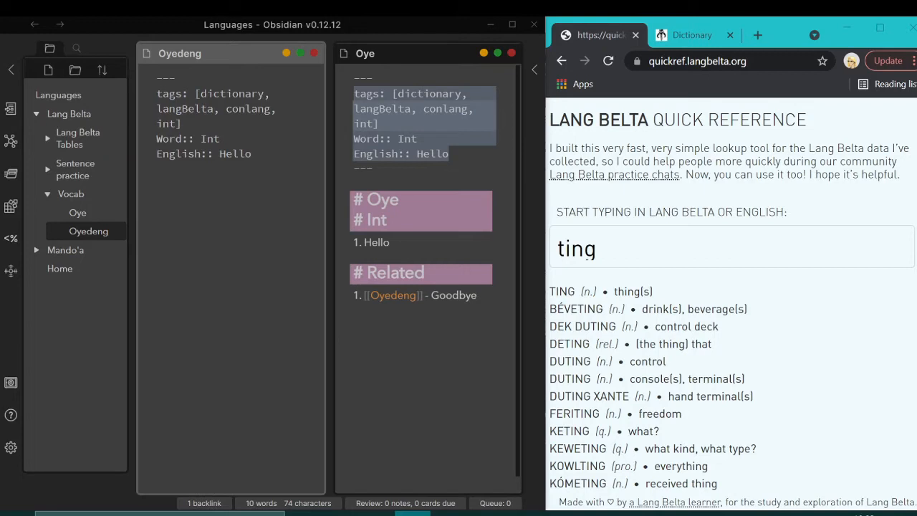
- Set the English field of the Oyedeng note to "Goodbye" and close the front matter with "---"
key(ctrl+shift+Left)
text(G)
text(oodbye )
text(---)
key(Return)
- Add level-one headings "Oyedeng" and "Int" below the front matter, followed by the numbered definition "Goodbye"
text(# D)
key(BackSpace)
text(O)
key(BackSpace)
key(BackSpace)
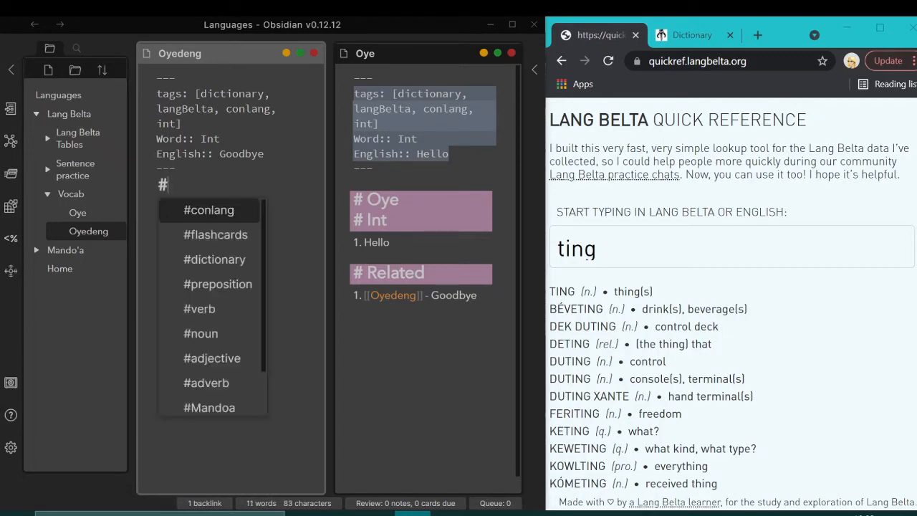
text(Oyedeng)
key(Return)
text(1)
key(BackSpace)
text(# Int)
key(Return)
text(1. Goodbye)
- Add a level-one heading "Related" below the definition in the Oyedeng note
key(Return)
key(Return)
text(# Relt)
key(BackSpace)
text(ated)
key(Return)
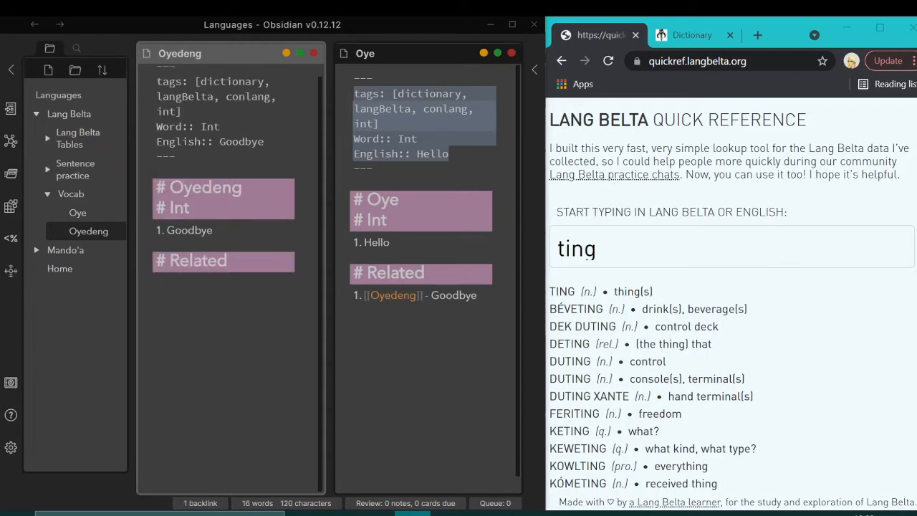
- Under Related, add a numbered item linking to the note Oye with the meaning "Hello" and preview the Oyedeng note
text([[)
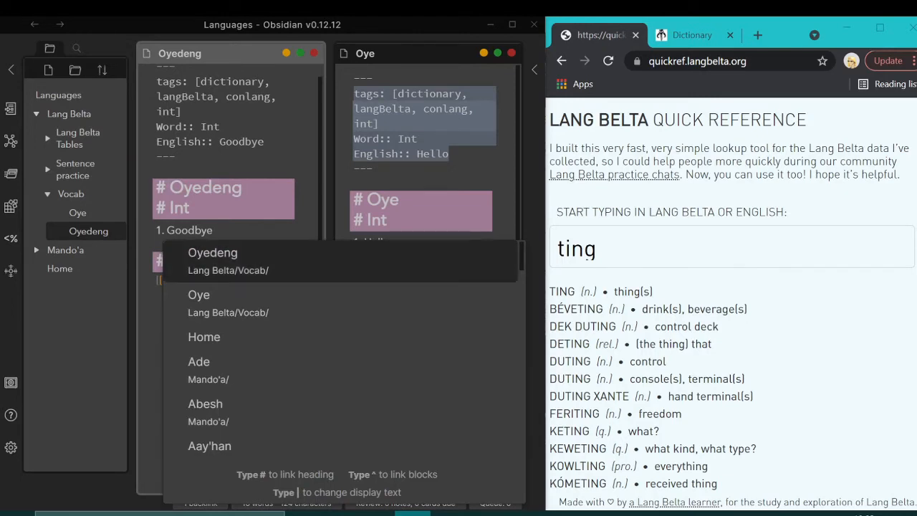
key(Down)
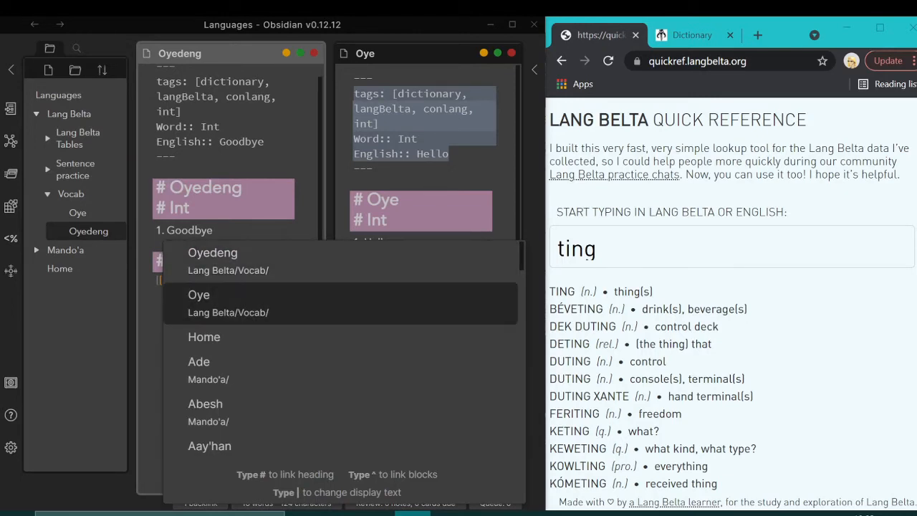
key(Return)
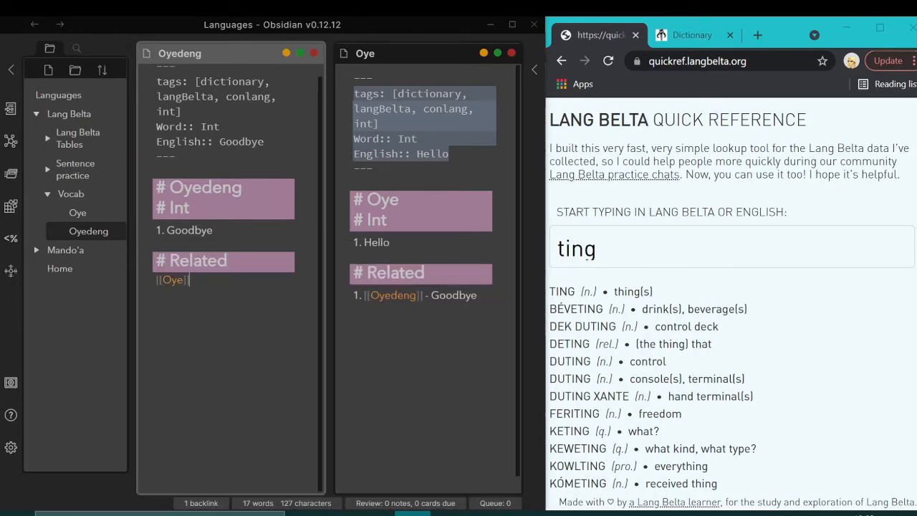
text(- Hello)
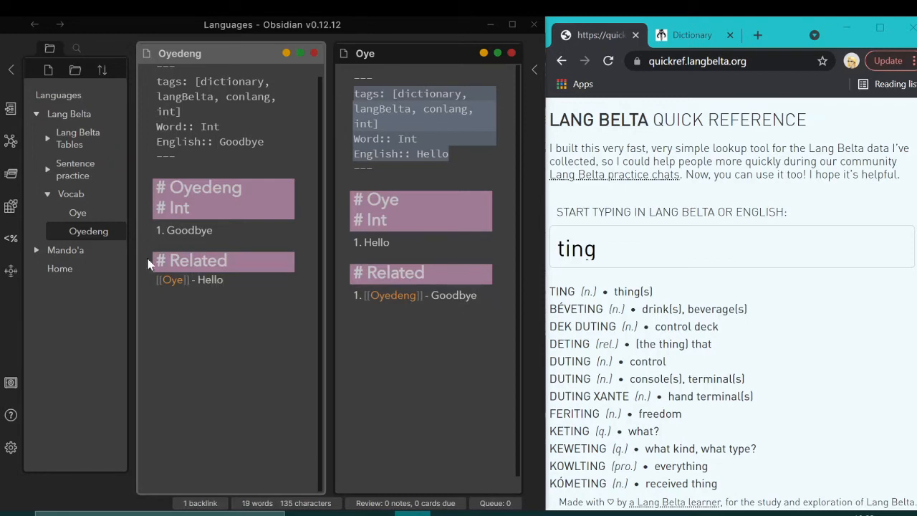
click(153, 281)
text(1.)
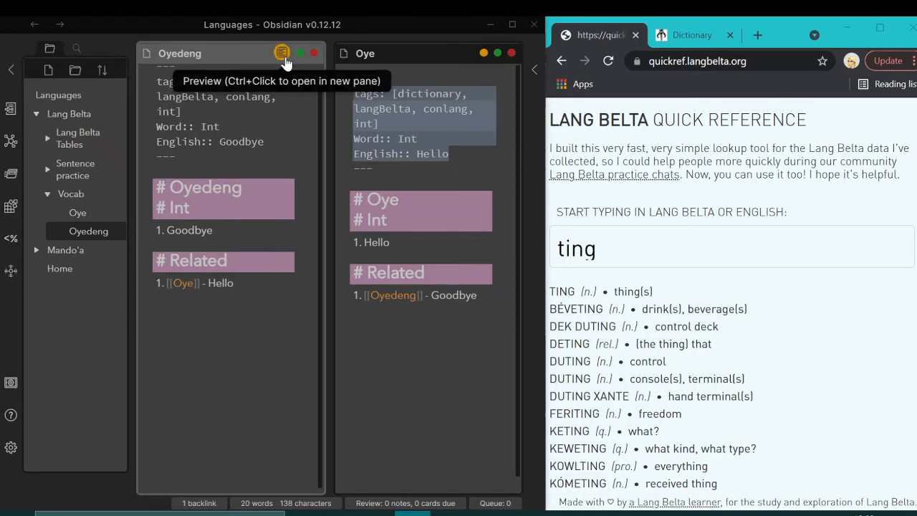
click(281, 53)
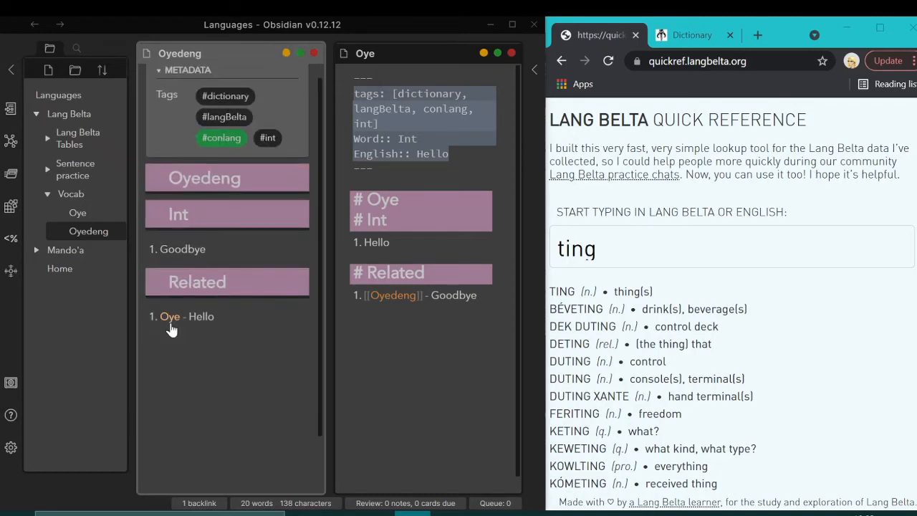
mouse_move(172, 322)
scroll(724, 360, down, 1)
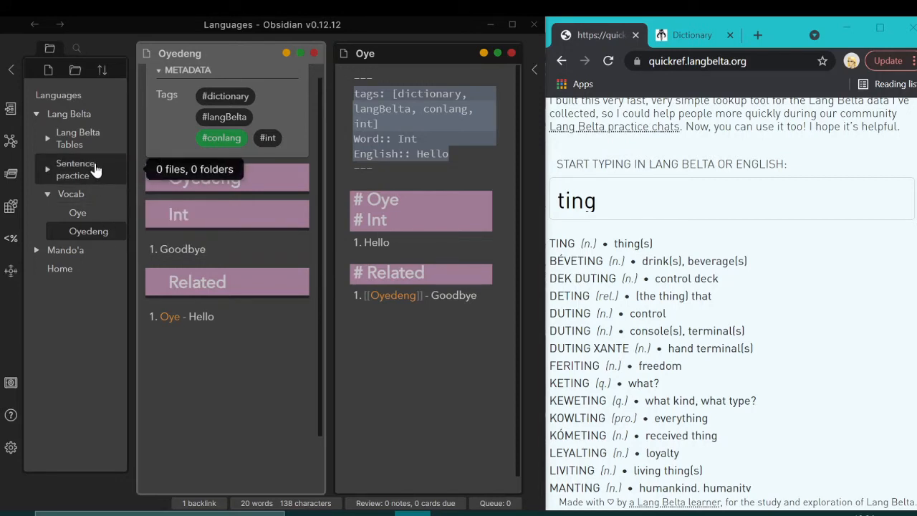
- Create a new note named "All Words" in the Lang Belta Tables folder
right_click(81, 146)
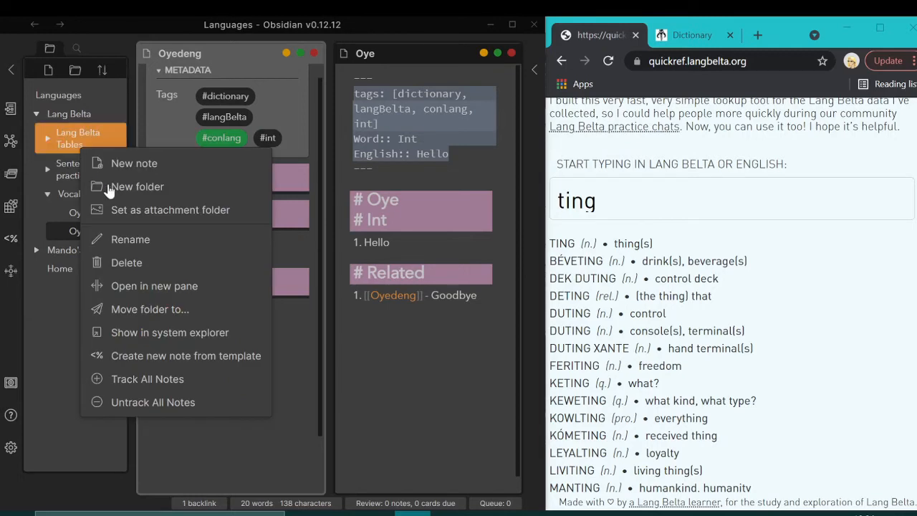
click(113, 170)
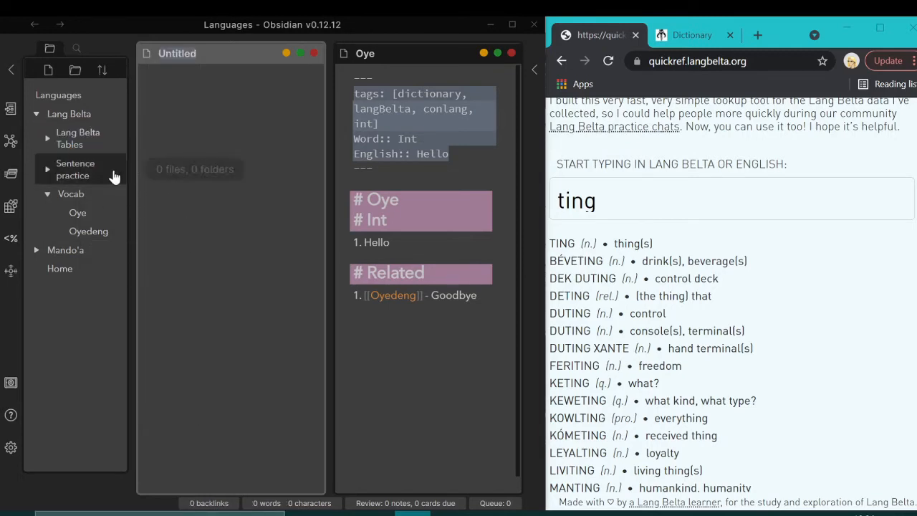
click(86, 136)
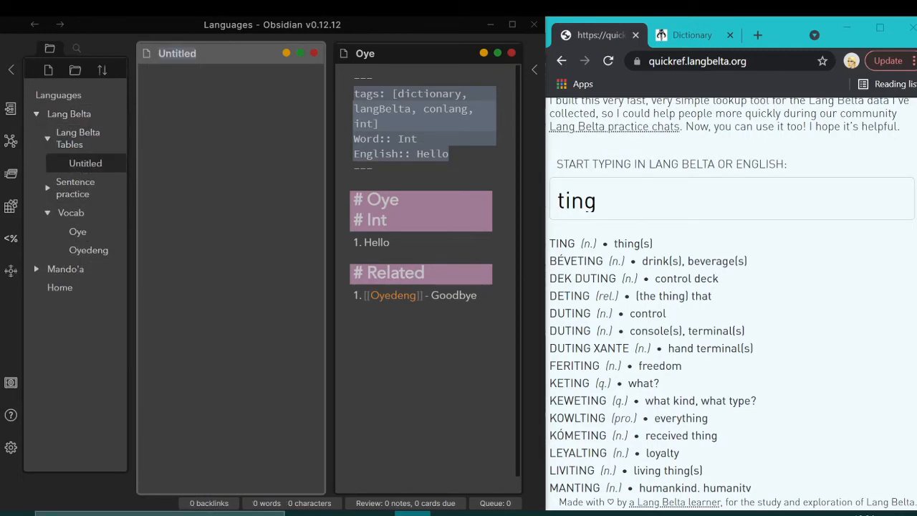
double_click(185, 53)
text(All Words)
key(Return)
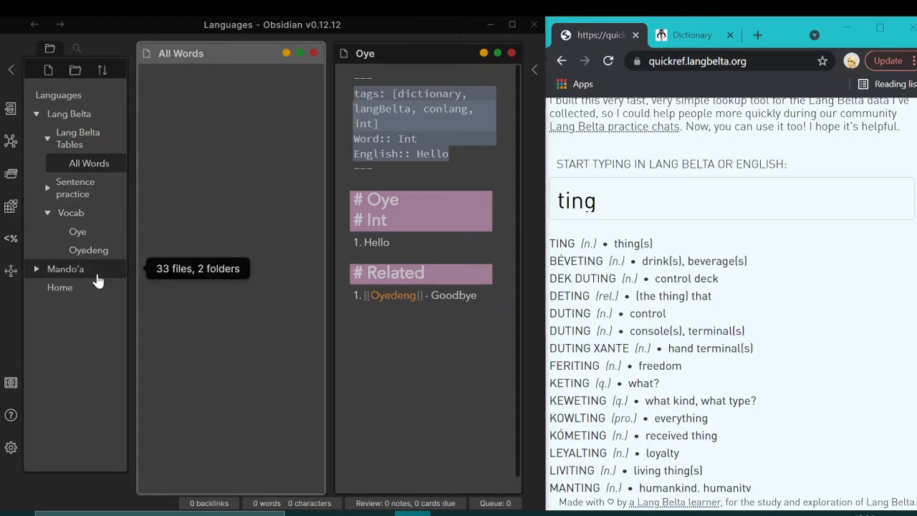
- Maximize the Obsidian window and open the Mando'a note from the Mando'a Tables folder beside All Words to consult its dataview query
click(77, 231)
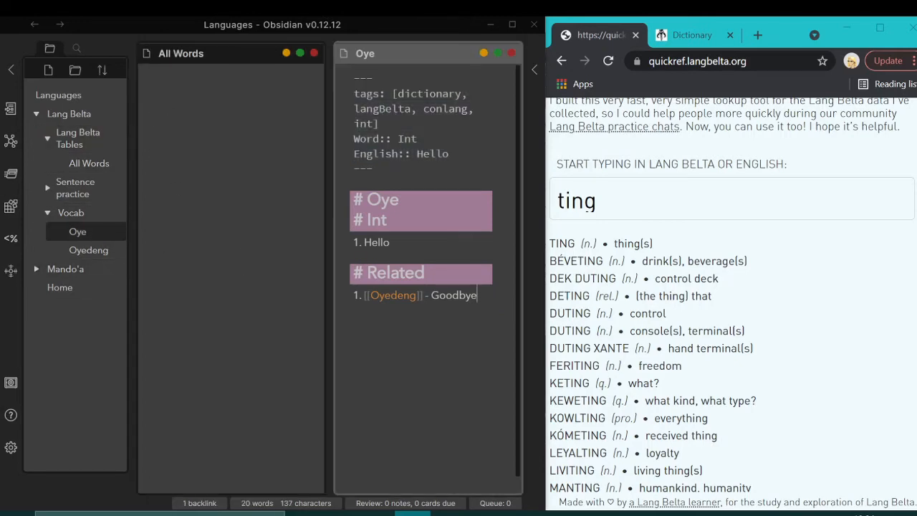
click(513, 26)
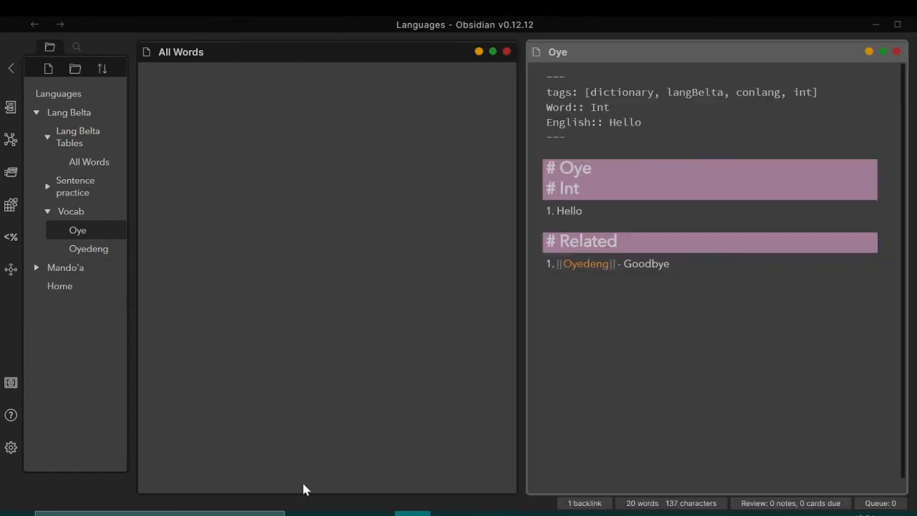
click(62, 288)
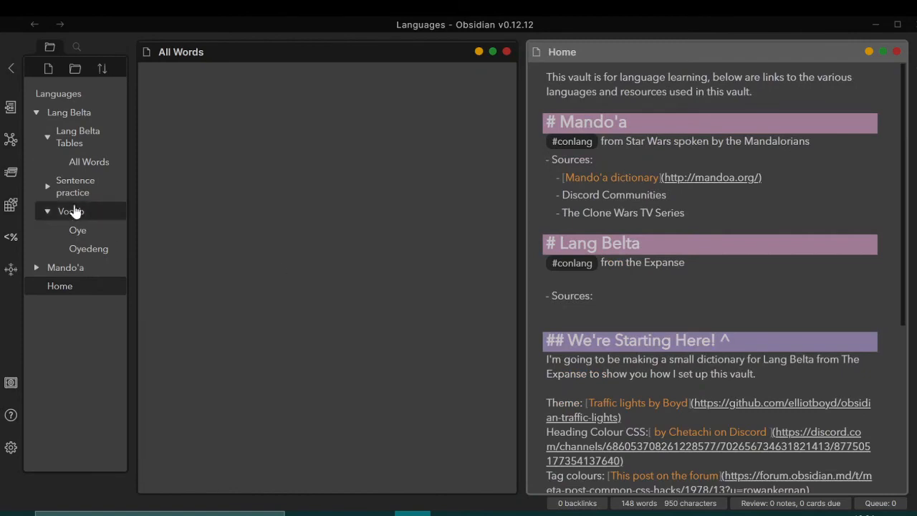
click(94, 271)
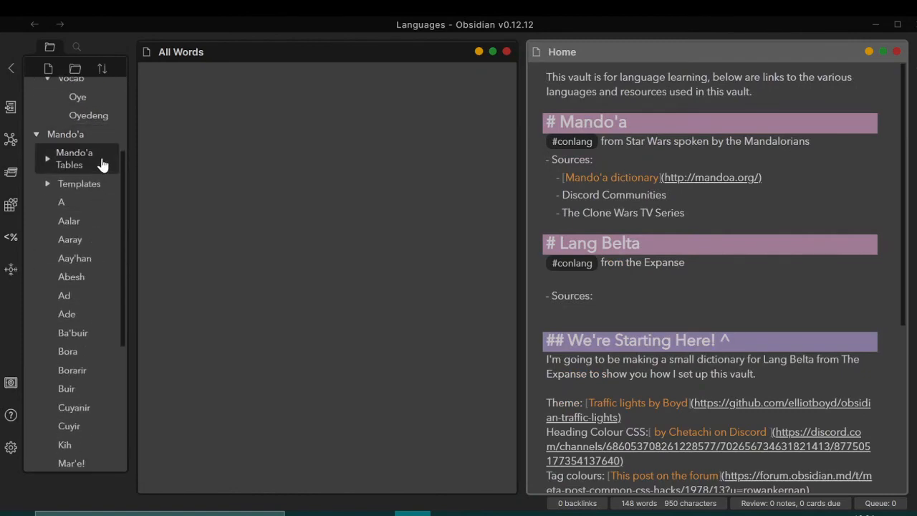
click(75, 160)
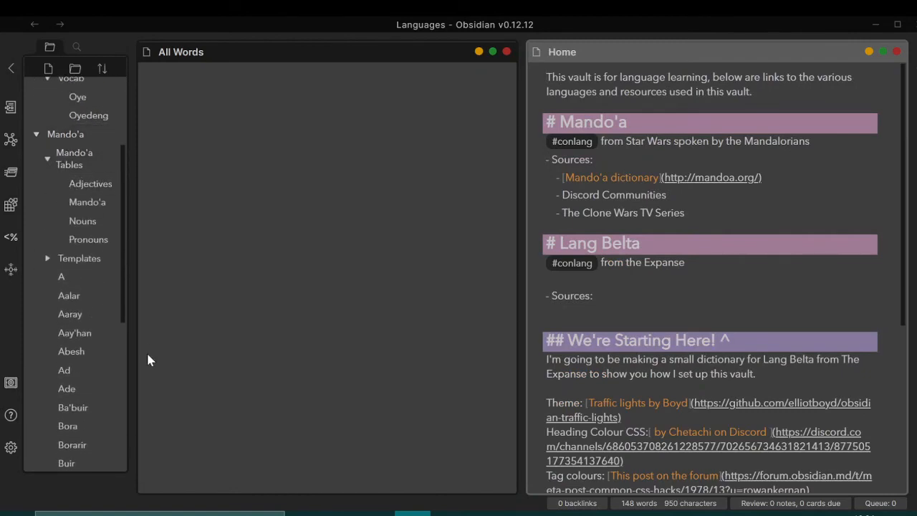
click(107, 204)
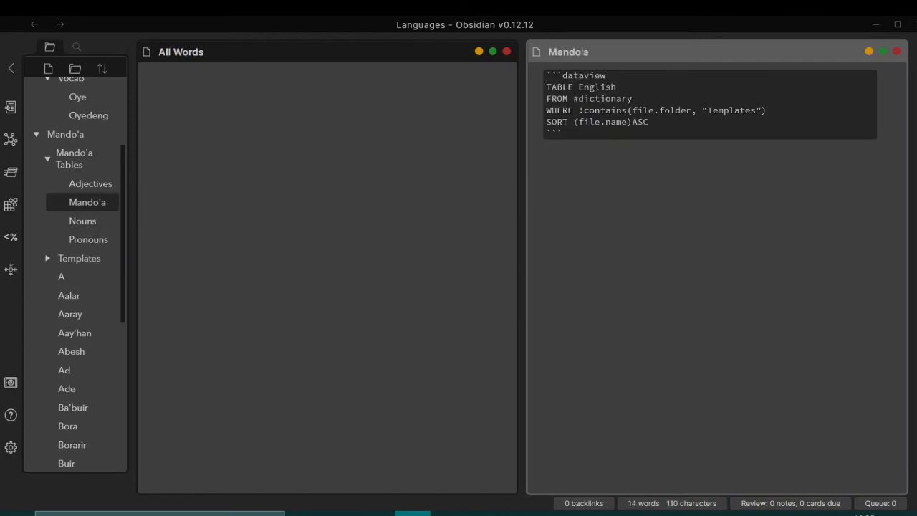
- Start a dataview code block in the All Words note with the line "TABLE English"
click(244, 177)
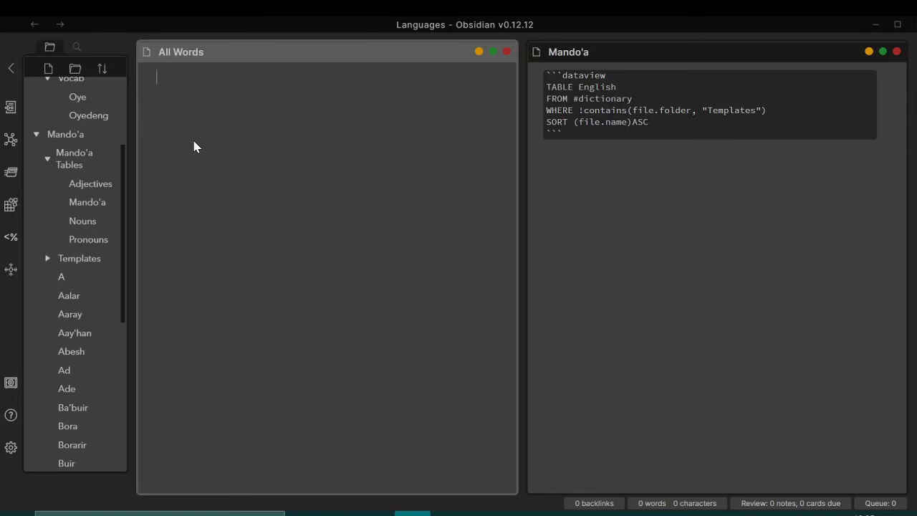
text(````)
text(dataview)
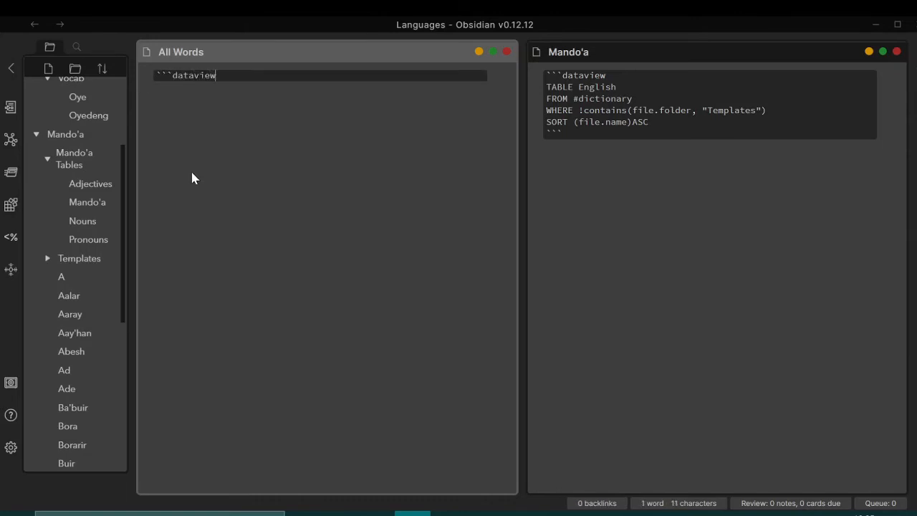
key(Return)
text(TABL)
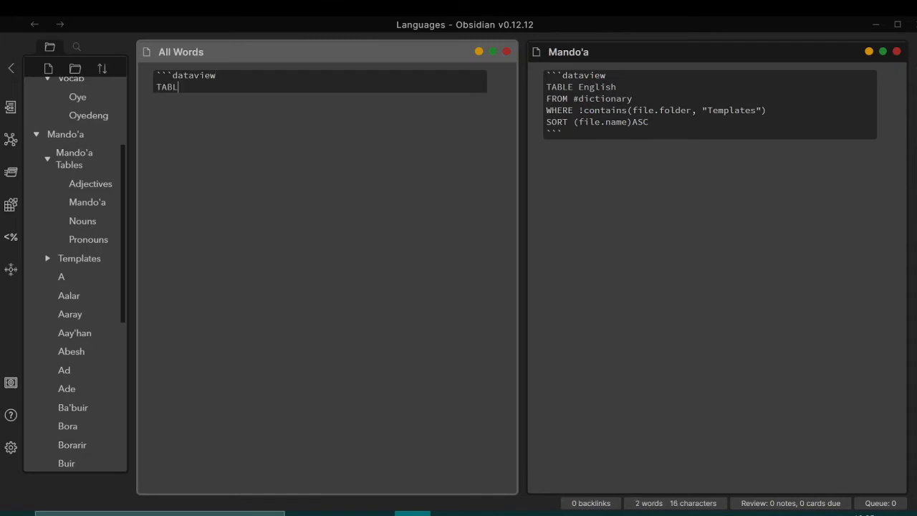
text(E English)
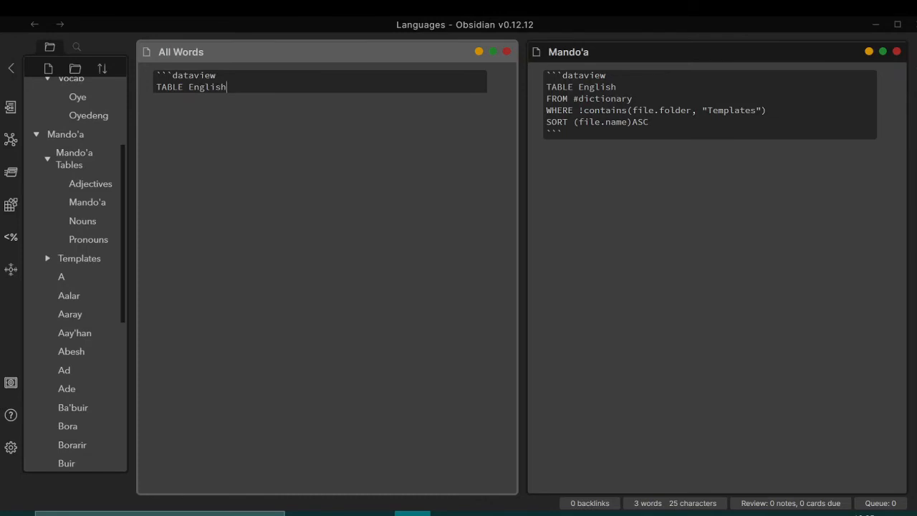
- Add the source line "FROM #Mandoa" to the All Words dataview query
scroll(68, 206, up, 3)
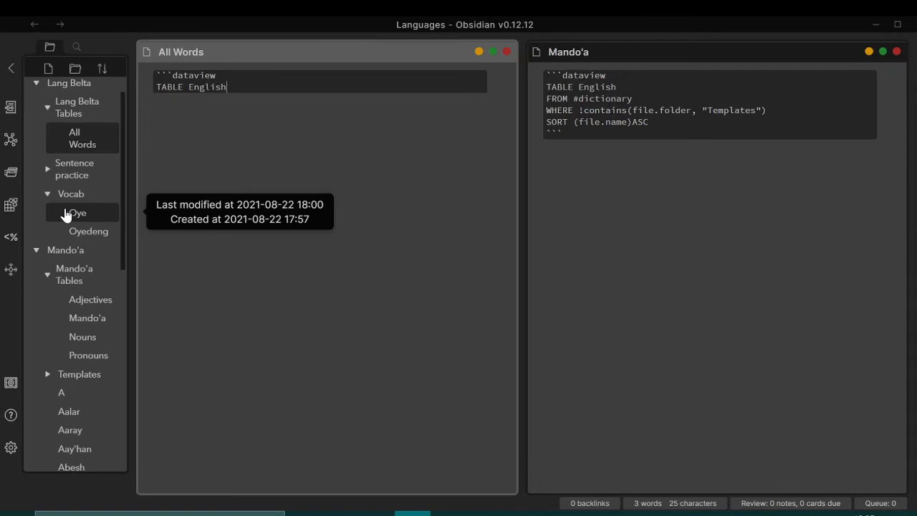
key(Return)
text(FROM #)
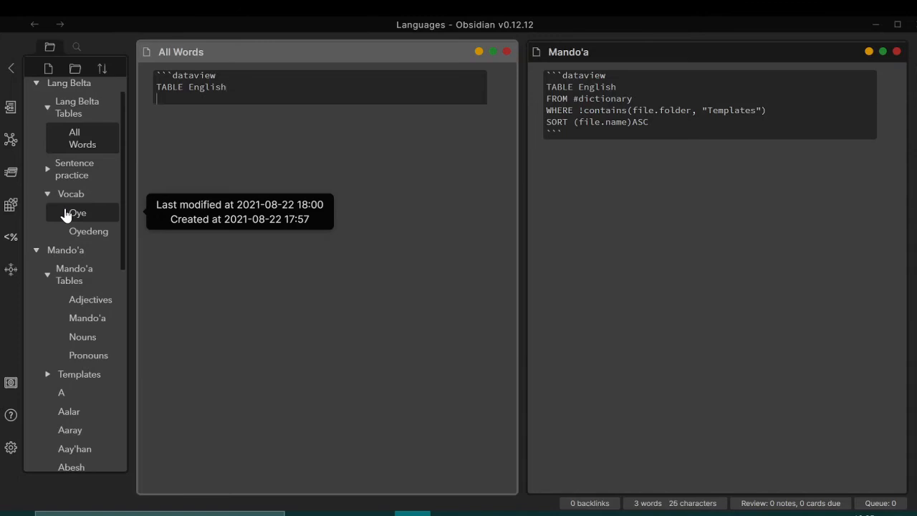
text(man)
key(Return)
key(Return)
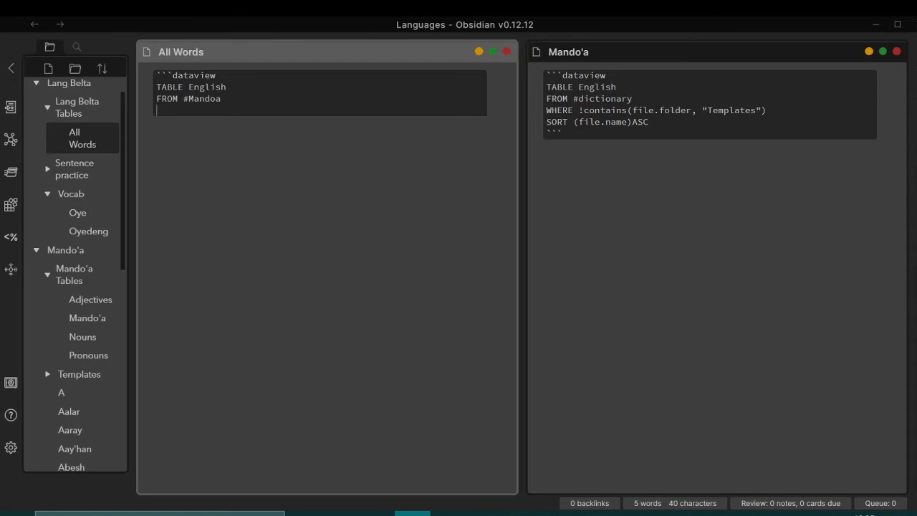
- Add "SORT (file.name)ASC" to the query, close the code block and check the rendered table in preview
text(SORT (file.name)ASCC)
key(BackSpace)
key(Return)
text(```)
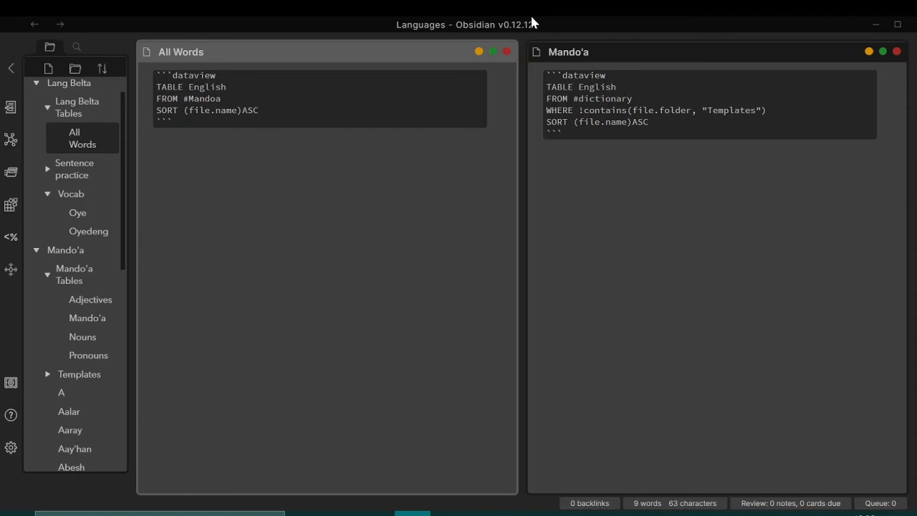
click(478, 52)
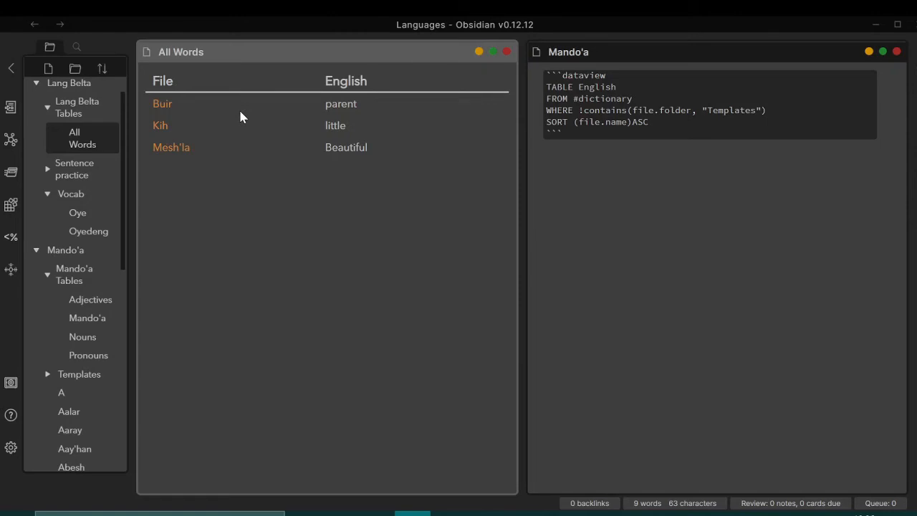
click(479, 51)
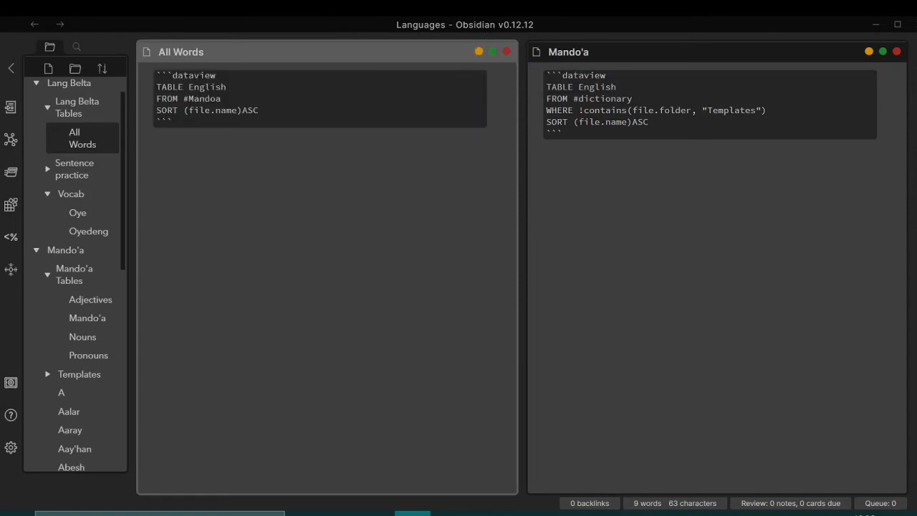
- Change the All Words query source to #langBelta and preview the rendered tables in both the All Words and Mando'a notes
double_click(205, 99)
text(lang)
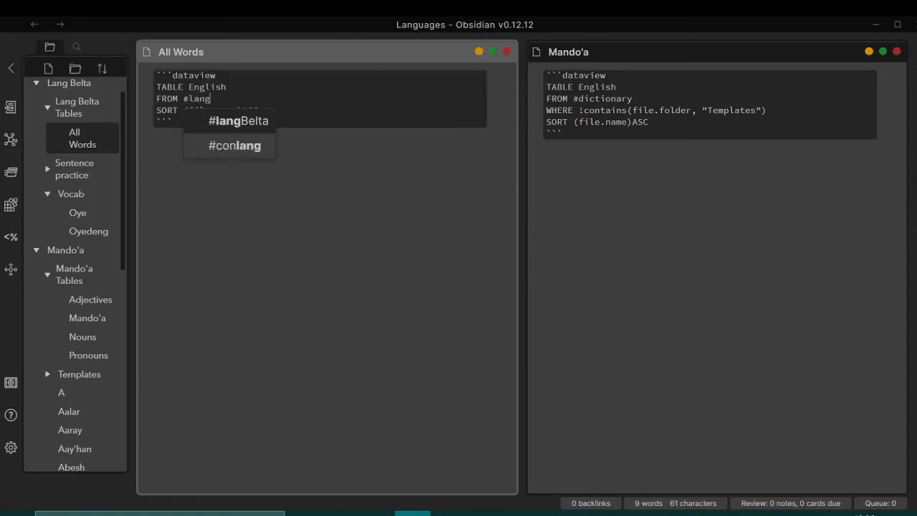
key(Return)
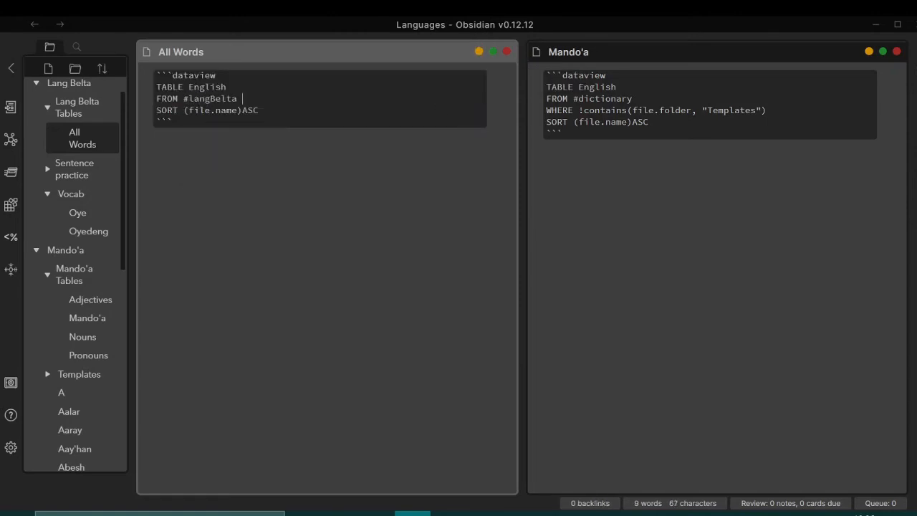
click(478, 52)
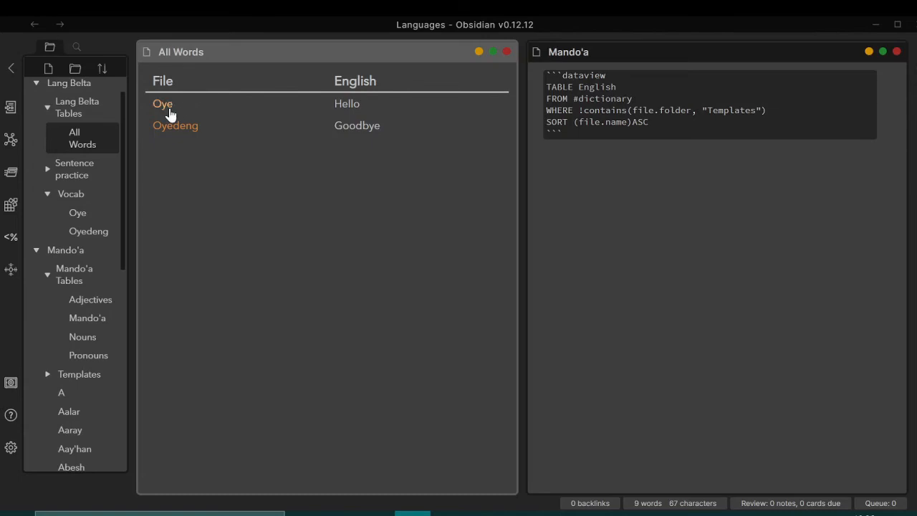
mouse_move(169, 130)
click(870, 51)
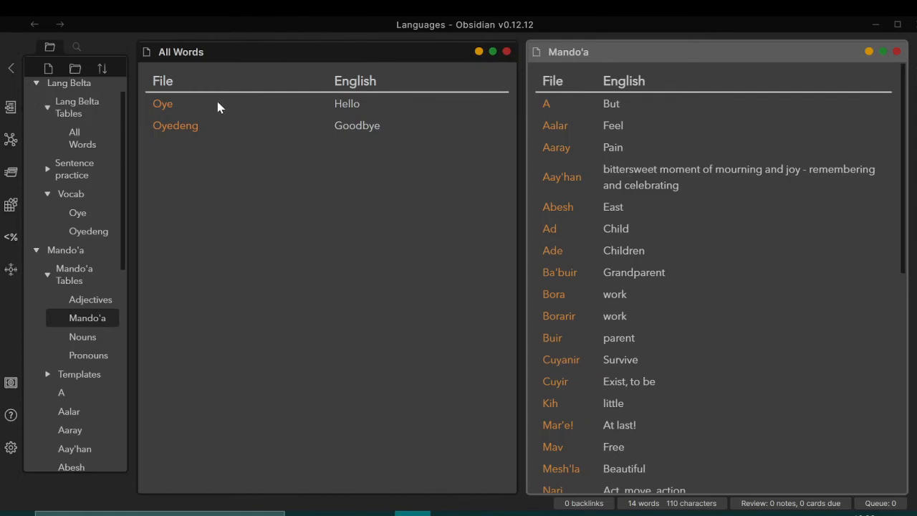
- Create a new note in the Vocab folder and title it Ting, checking the word in the Lang Belta quick reference
right_click(76, 193)
key(Escape)
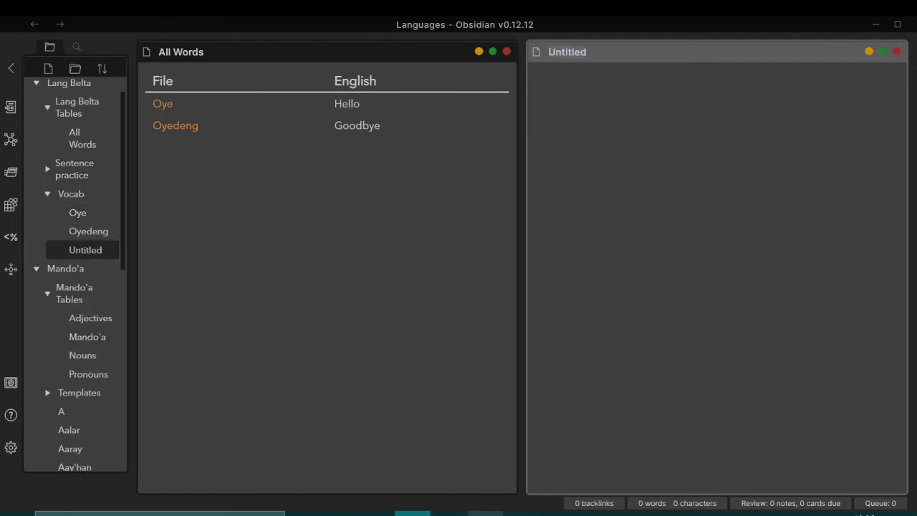
click(485, 513)
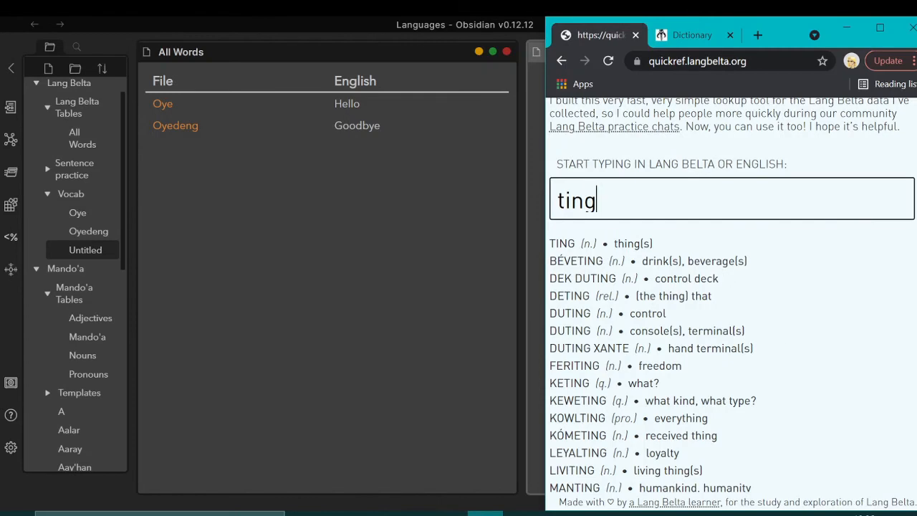
click(470, 221)
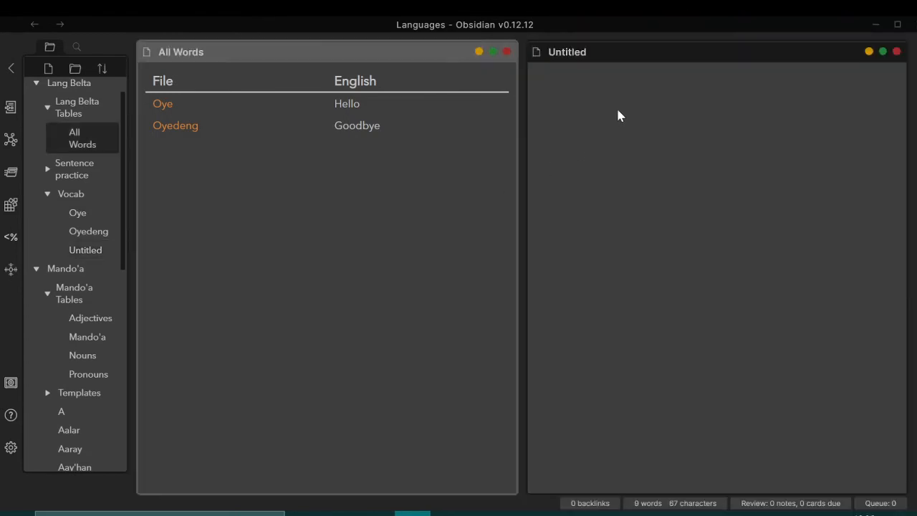
text(Tny)
key(BackSpace)
key(BackSpace)
text(ig)
key(BackSpace)
text(ng)
key(Return)
- Open the Ting note's front matter with the line "tags: [langBelta, dictionary, conlang]"
text(---tags)
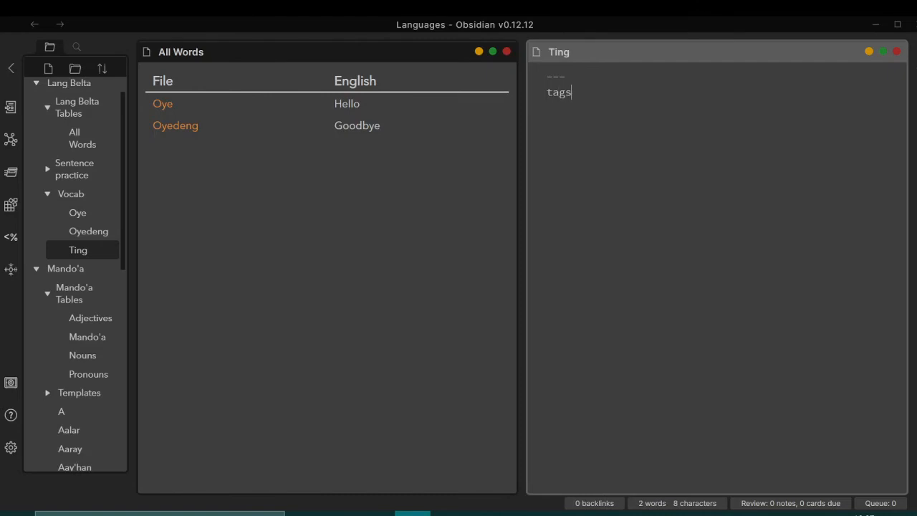
text(: [langBelta, d)
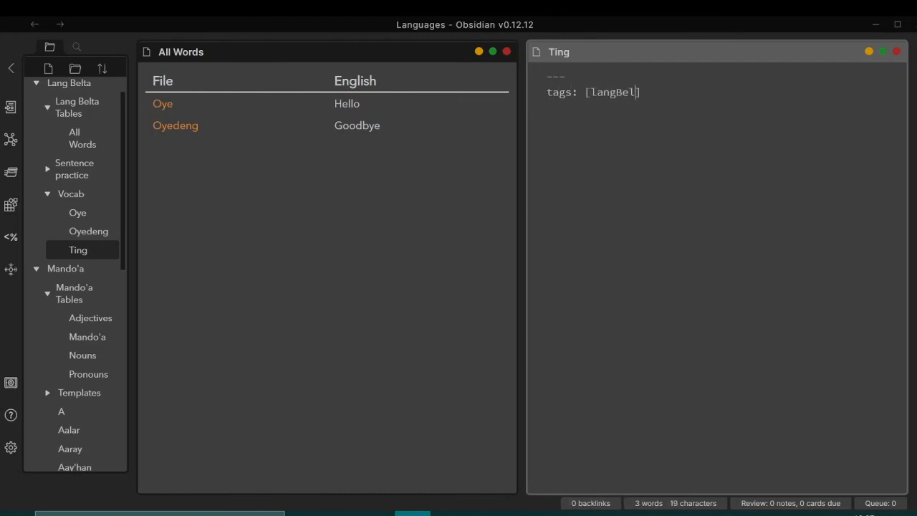
text(ictionary)
key(BackSpace)
key(BackSpace)
key(BackSpace)
key(BackSpace)
text(a)
key(BackSpace)
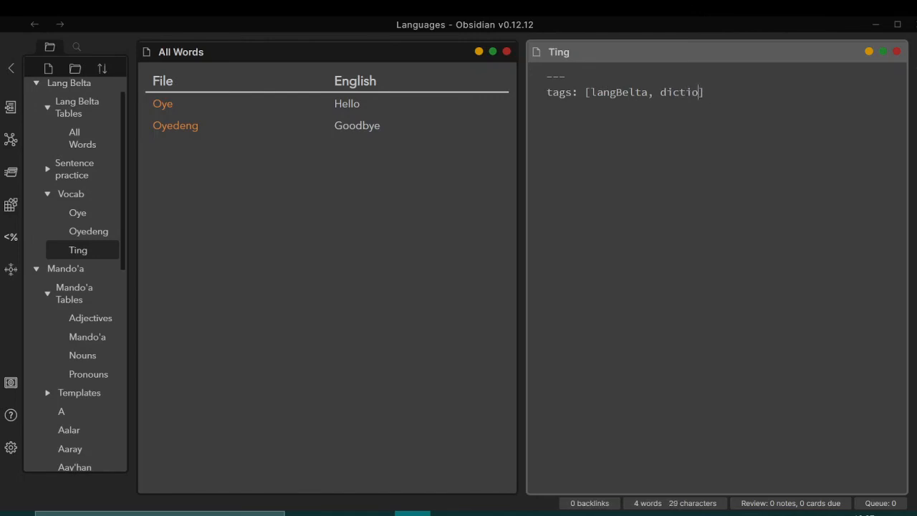
text(nary, )
text(conlang)
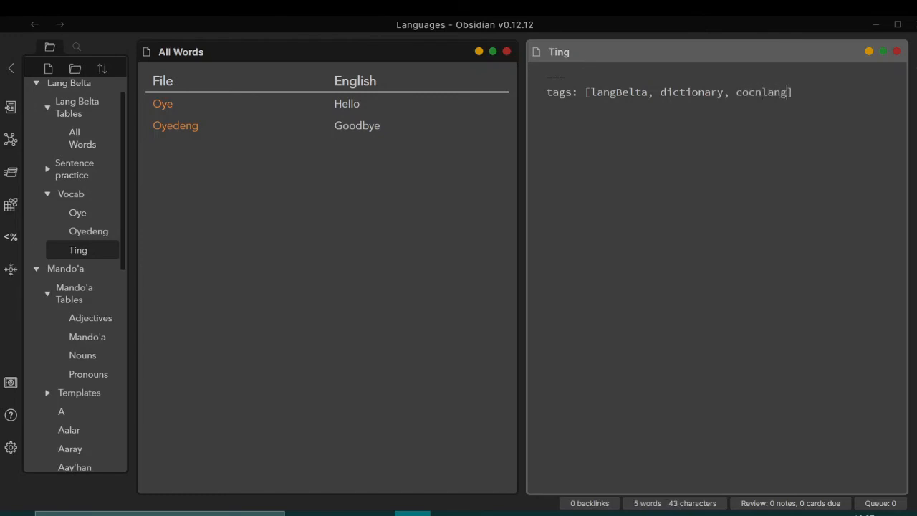
key(ctrl+BackSpace)
text(conlang)
key(Right)
- Add the fields "Word:: Noun" and "English:: Thing" to the Ting note and close its front matter
key(Return)
text(Word:: Noun)
key(Return)
text(English:: Thing)
key(Return)
text(---)
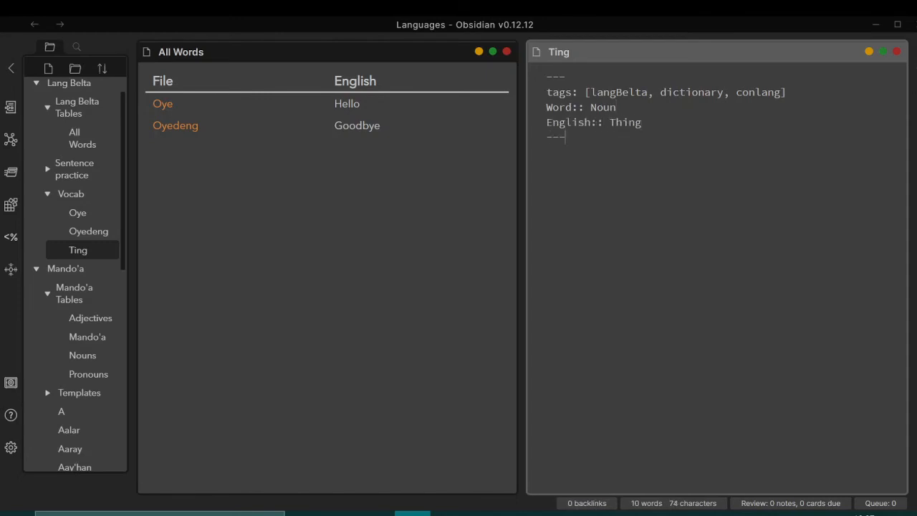
- Add the headings "# Ting" and "# Noun" below the front matter and check the Ting entry in the All Words table
text(# Th)
key(BackSpace)
text(ing)
key(Return)
text(# Nnoun)
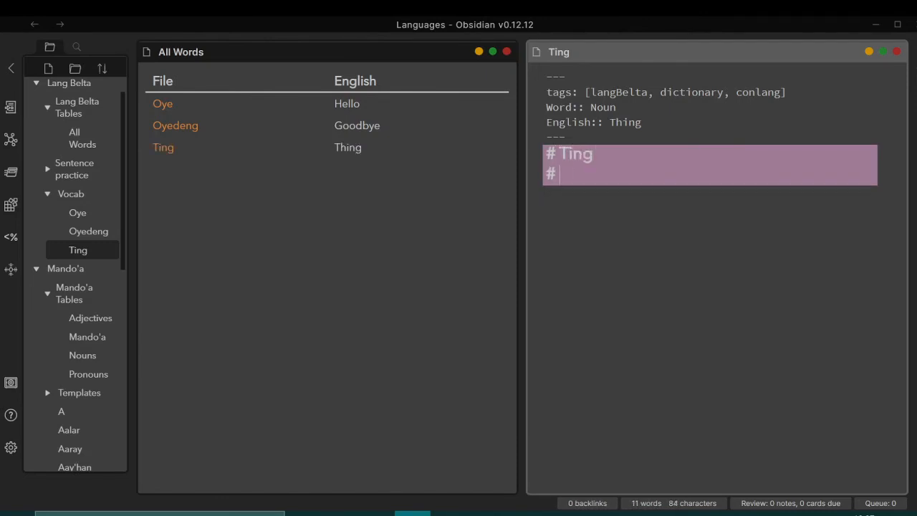
key(BackSpace)
key(BackSpace)
key(BackSpace)
key(BackSpace)
text(oung)
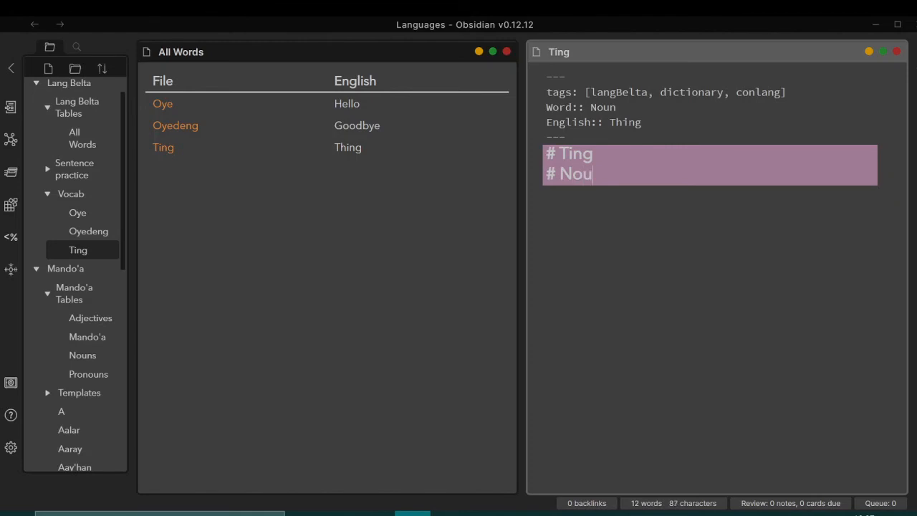
key(BackSpace)
click(425, 255)
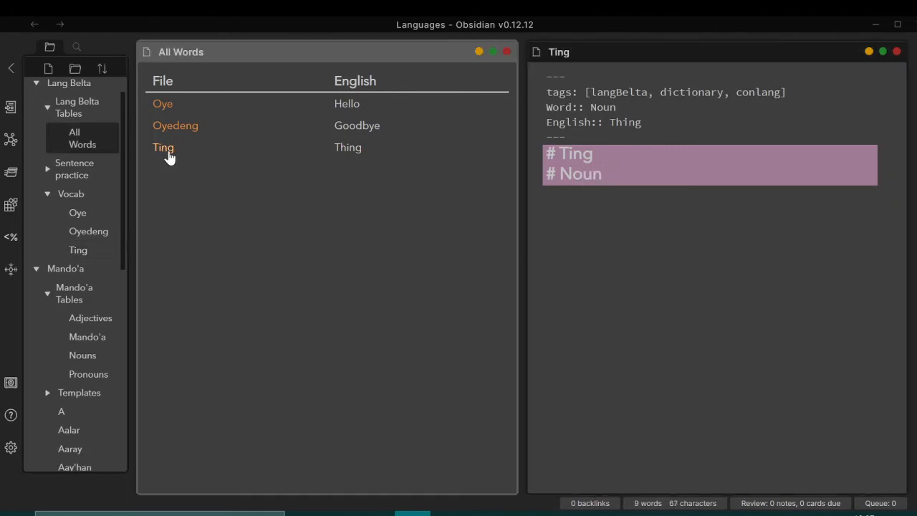
mouse_move(168, 154)
- Create a new note in the Lang Belta Tables folder
right_click(86, 109)
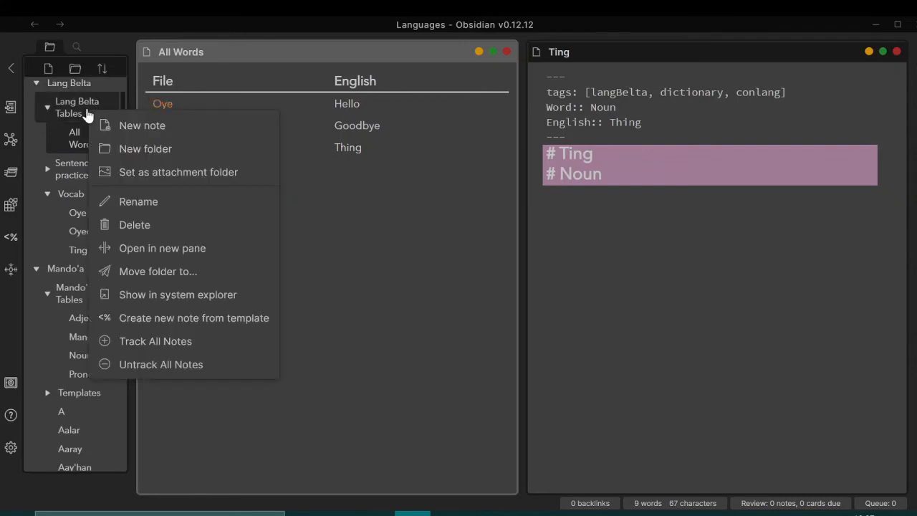
click(458, 165)
right_click(100, 115)
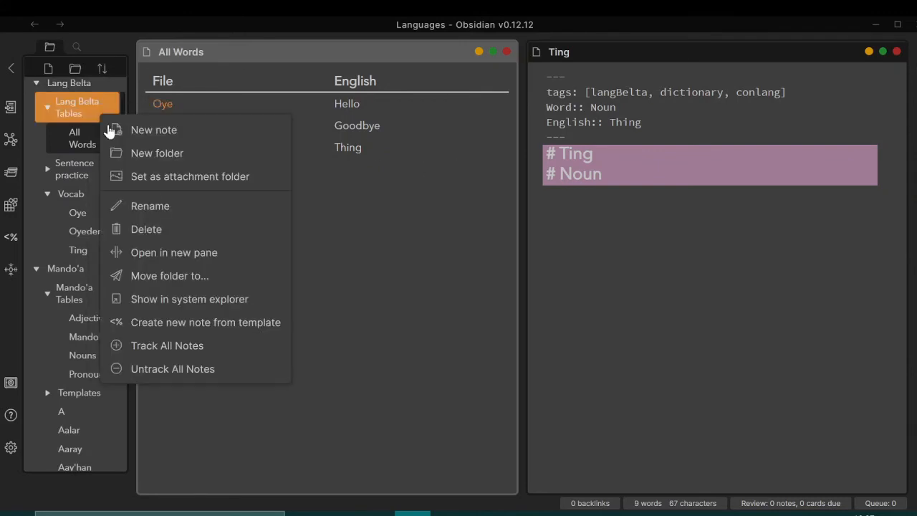
click(133, 130)
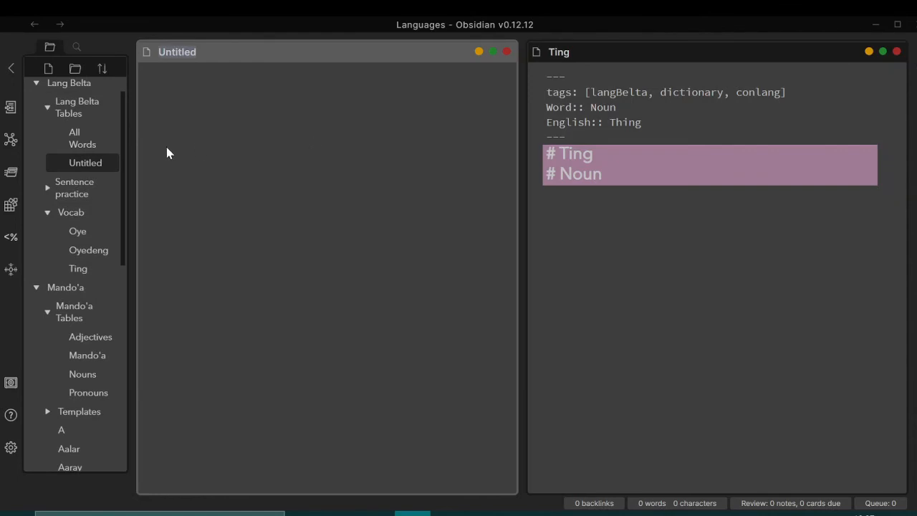
- Open All Words beside the new note and copy its whole dataview code block into the new note
click(603, 175)
click(61, 146)
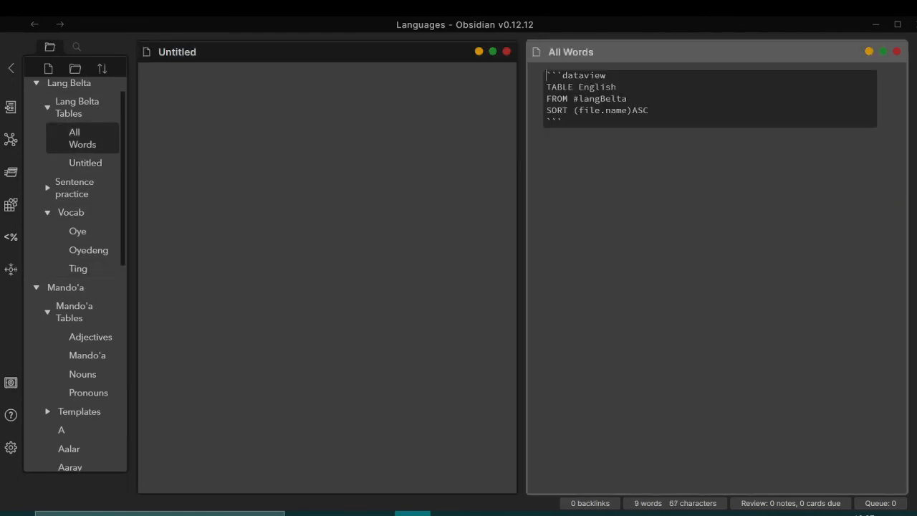
drag(564, 123, 546, 74)
key(ctrl+c)
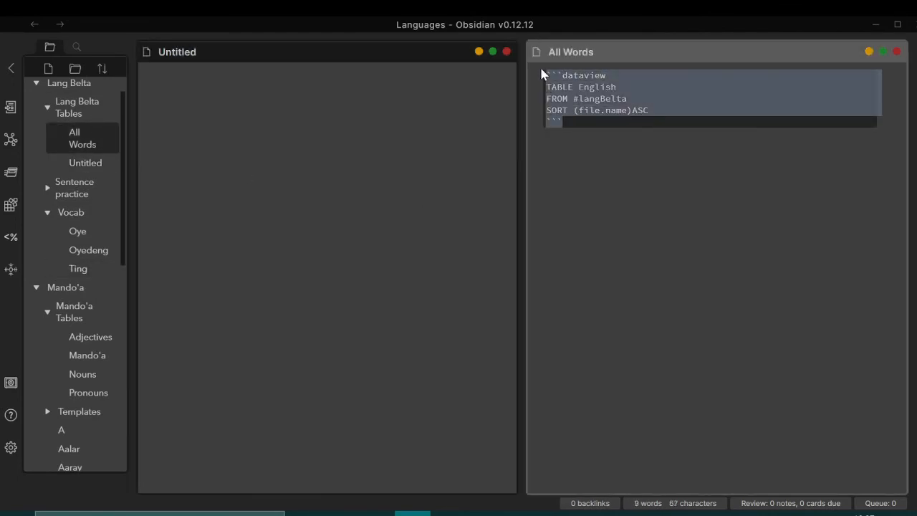
click(344, 154)
key(ctrl+v)
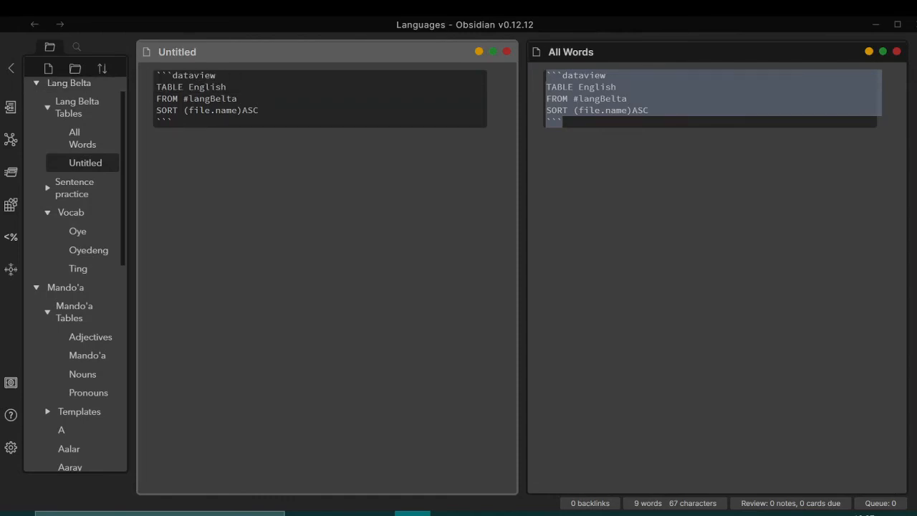
- Insert the line WHERE Word = "Noun" after the FROM line of the copied query and preview the table
click(248, 99)
key(Return)
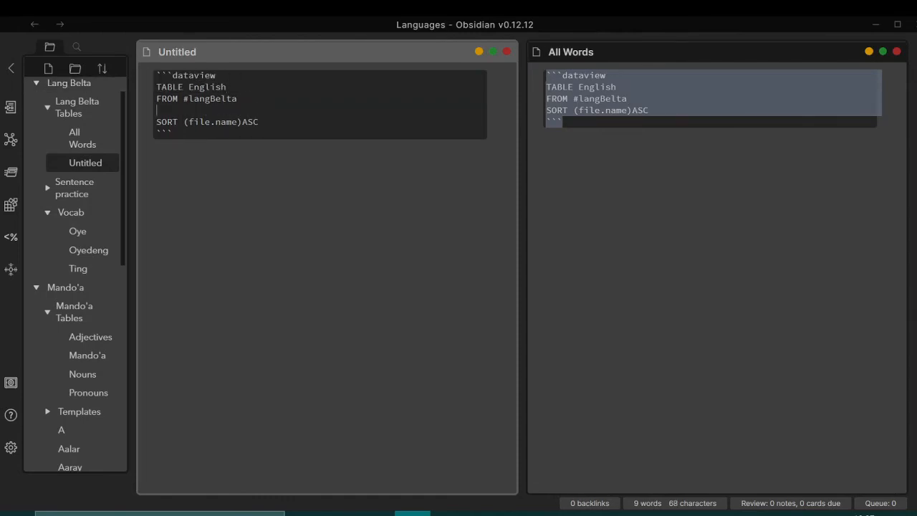
text(WHE)
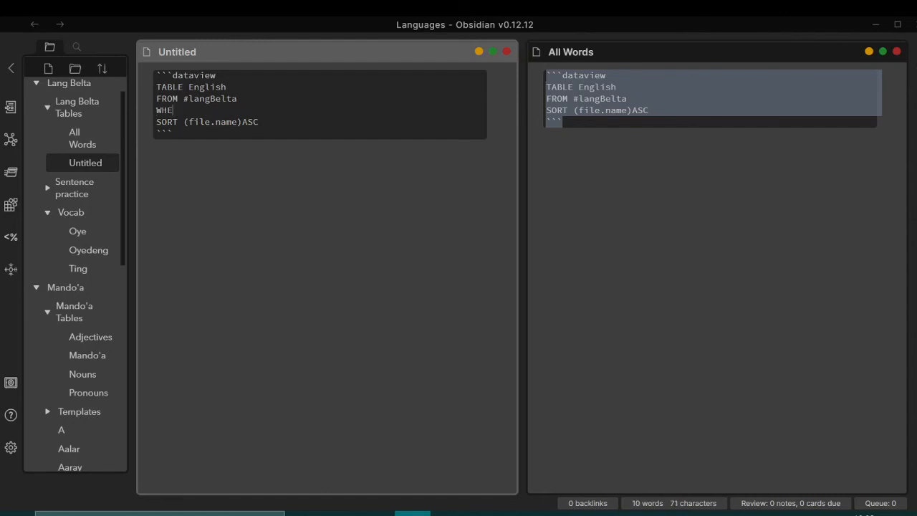
text(RE Word = "Noun)
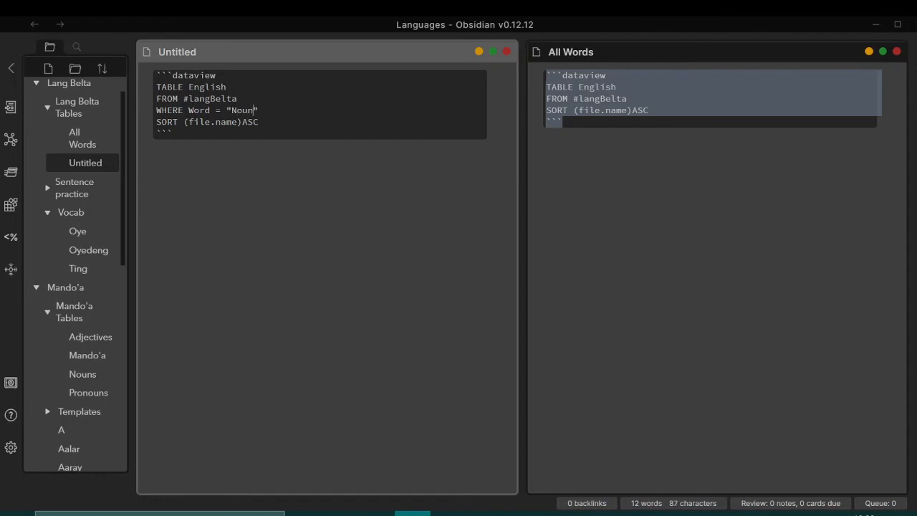
click(479, 52)
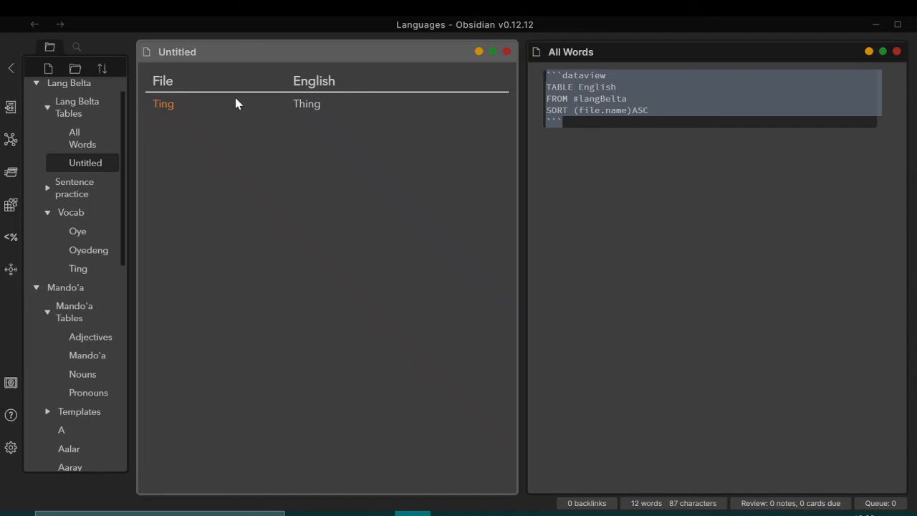
- Rename the new table note to Nouns and switch the All Words note to preview
key(ctrl+BackSpace)
text(Nouns)
click(813, 166)
key(ctrl+e)
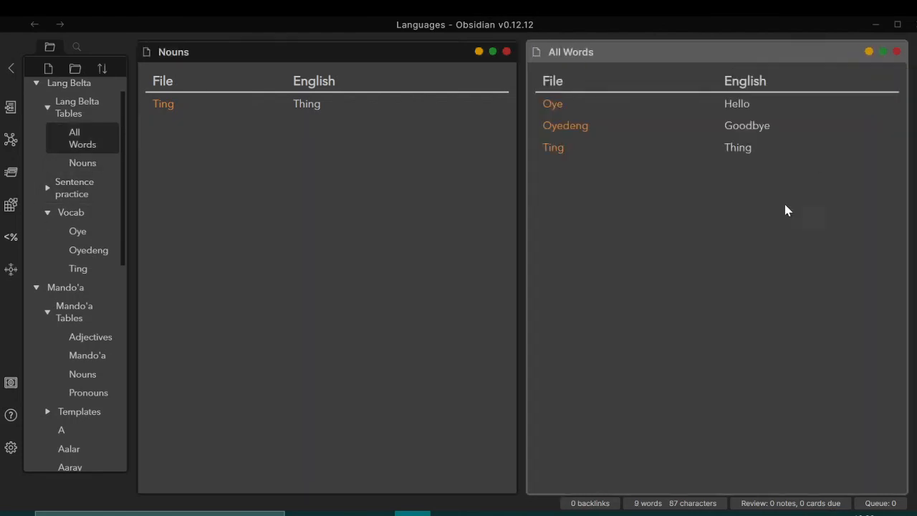
- Open the Oyedeng note from the All Words table and set its Word field to Noun to test the Nouns table
mouse_move(566, 135)
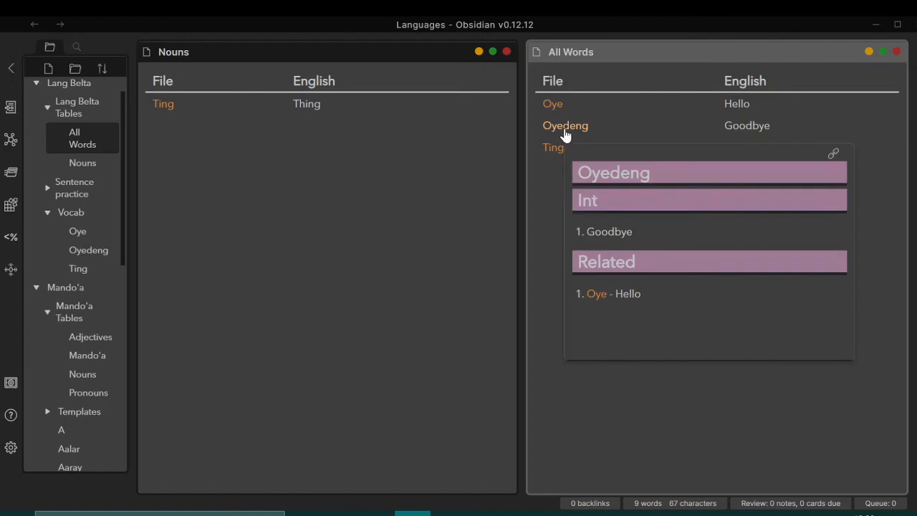
click(564, 133)
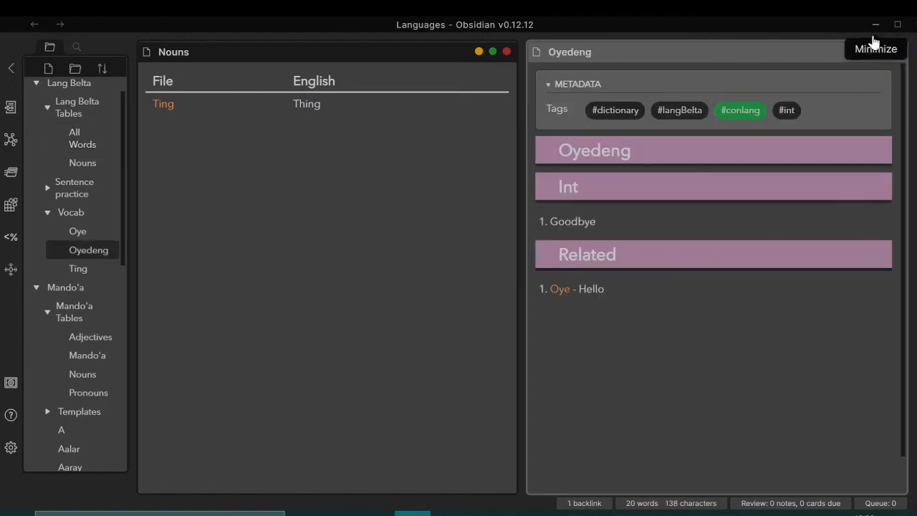
click(872, 56)
click(648, 123)
double_click(600, 107)
text(Noun)
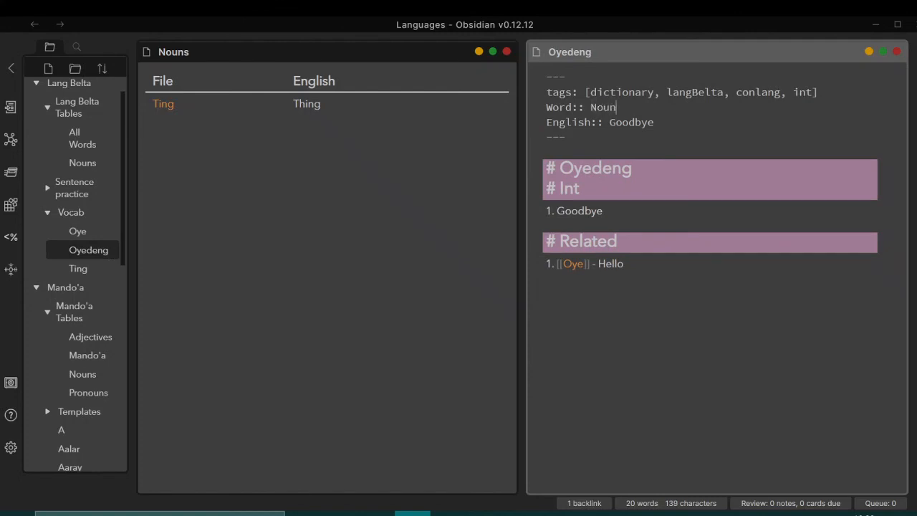
click(625, 265)
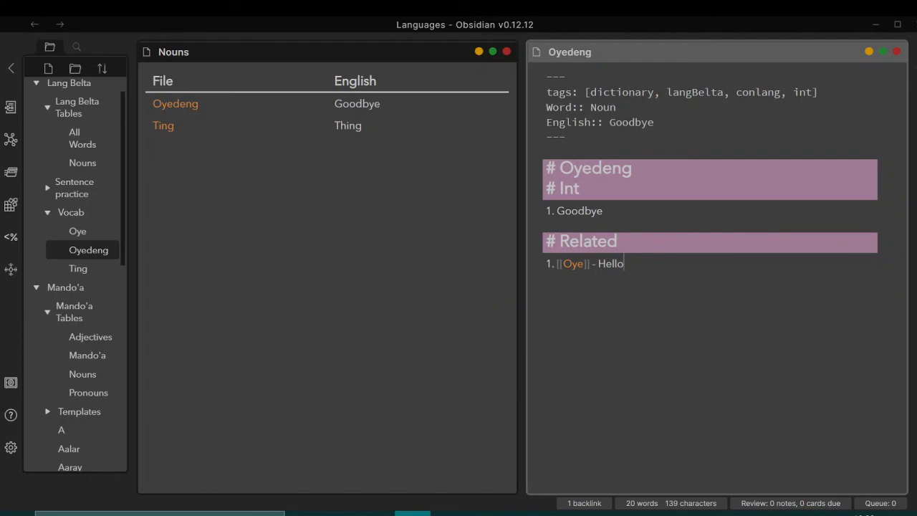
- Set the Oyedeng note's Word field back to Int
double_click(614, 107)
text(Int)
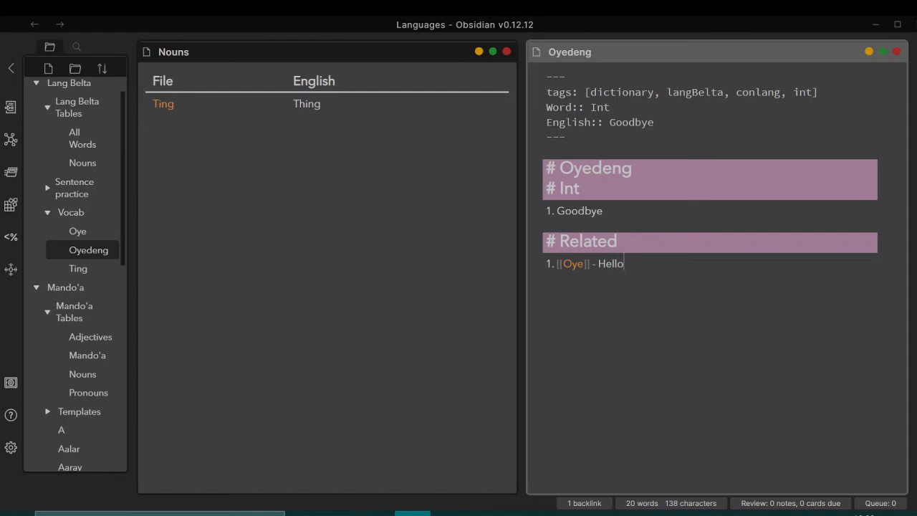
- Collapse the Vocab, Lang Belta Tables and Lang Belta folders in the file list
click(57, 213)
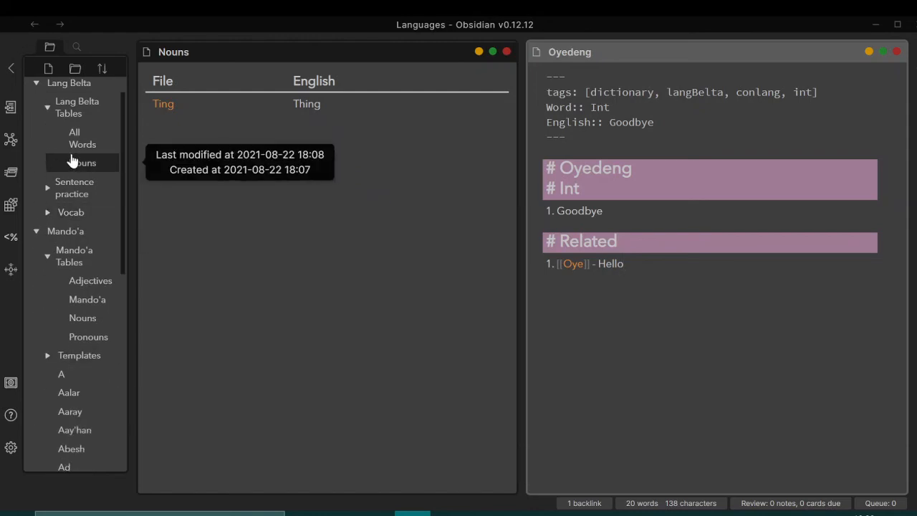
scroll(71, 154, up, 1)
click(69, 136)
click(68, 113)
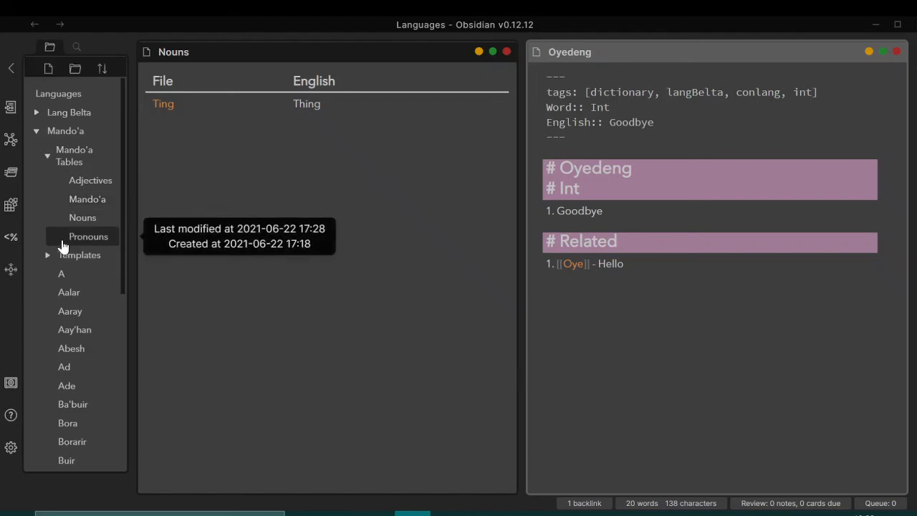
- Search the vault for "thing" instead of "child", check the matching notes, and return to the file list
click(72, 48)
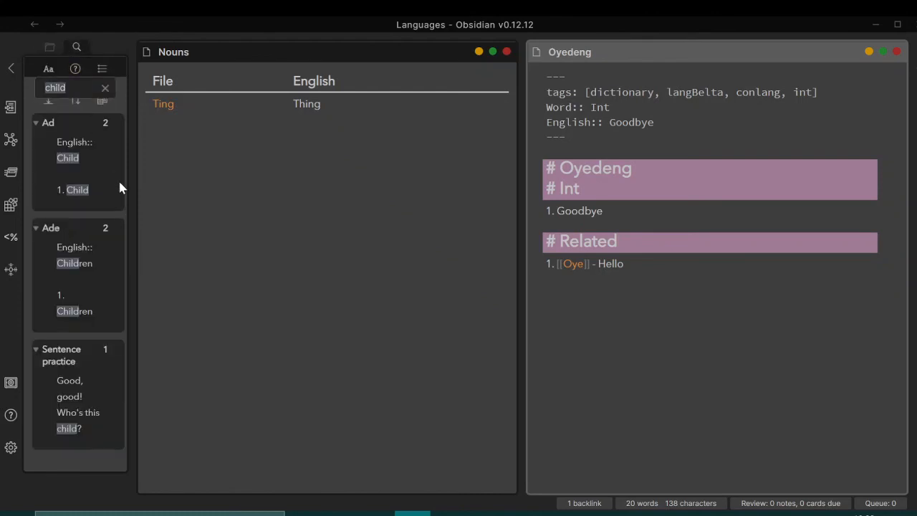
click(105, 87)
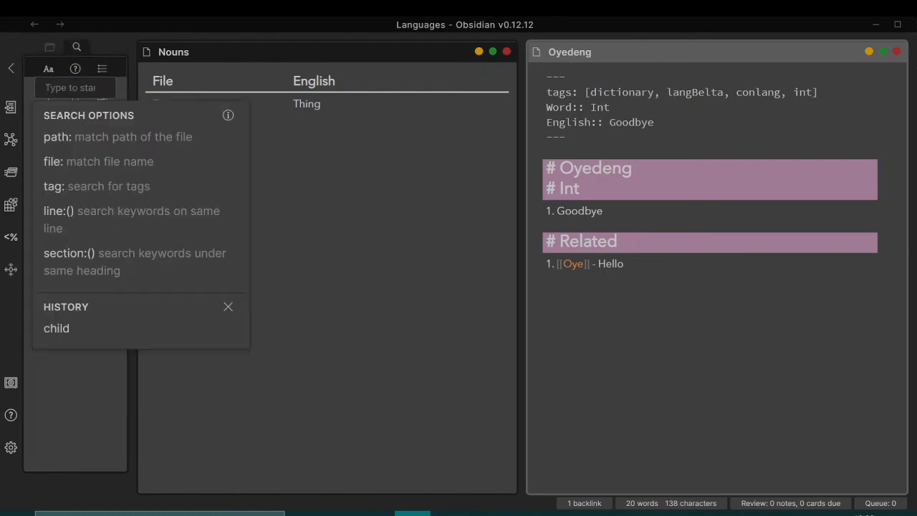
text(thing)
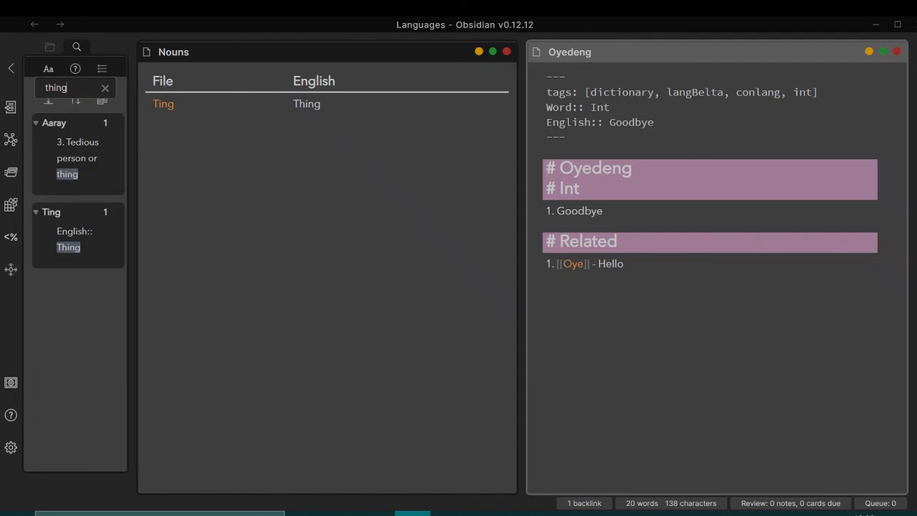
mouse_move(101, 240)
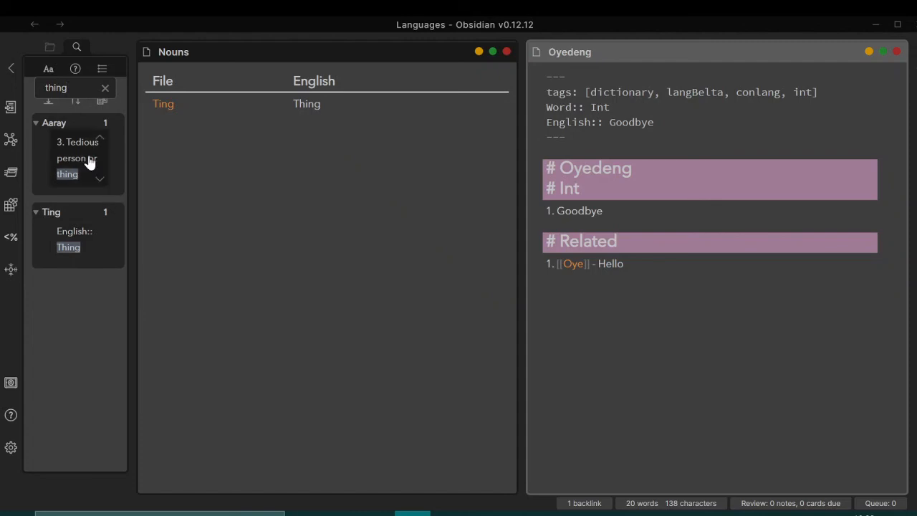
click(49, 46)
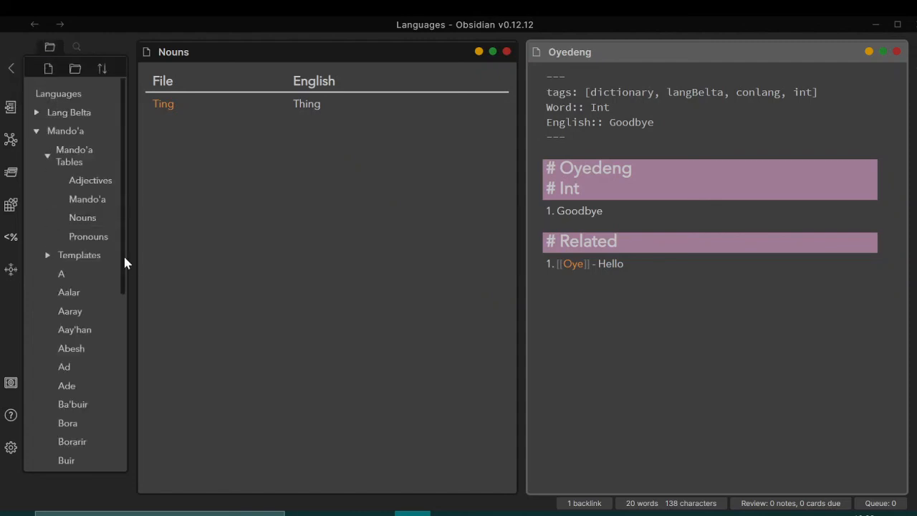
- Close the Oyedeng note and view the Adjectives, Pronouns, Nouns and Mando'a notes in the Mando'a Tables folder
click(896, 56)
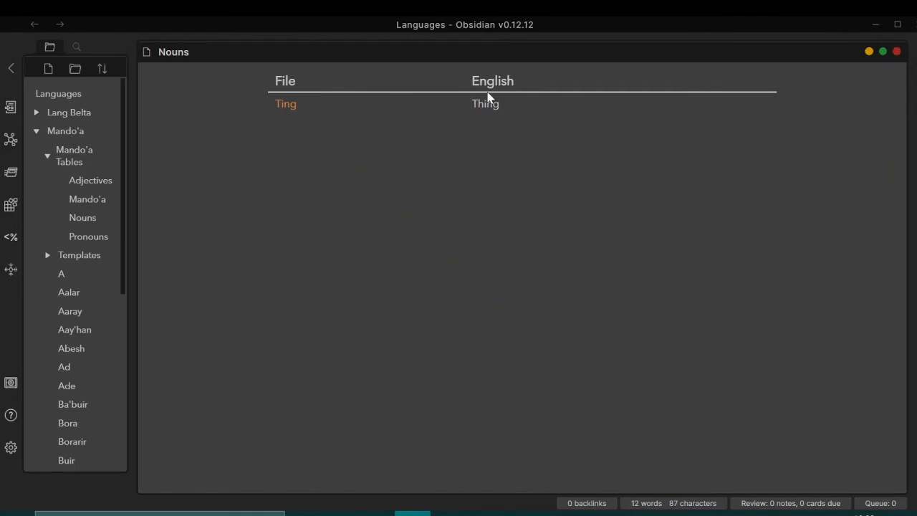
click(78, 180)
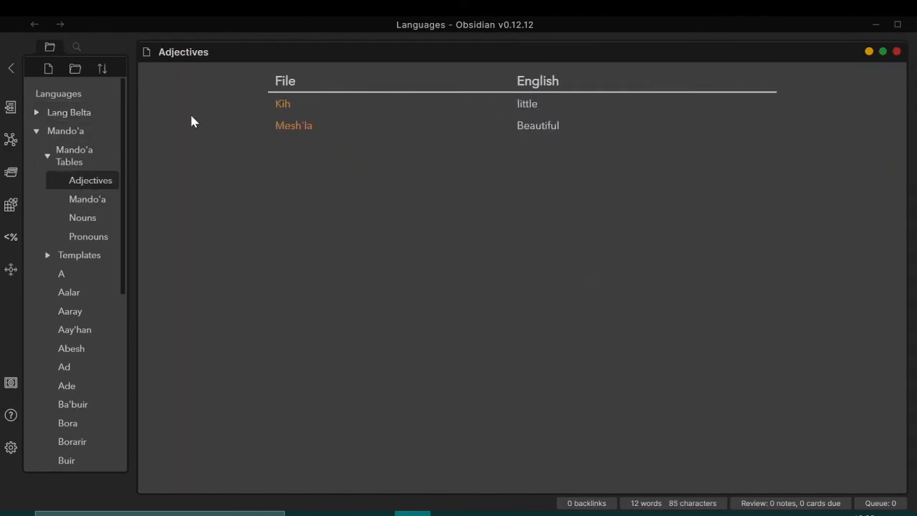
click(89, 237)
click(102, 218)
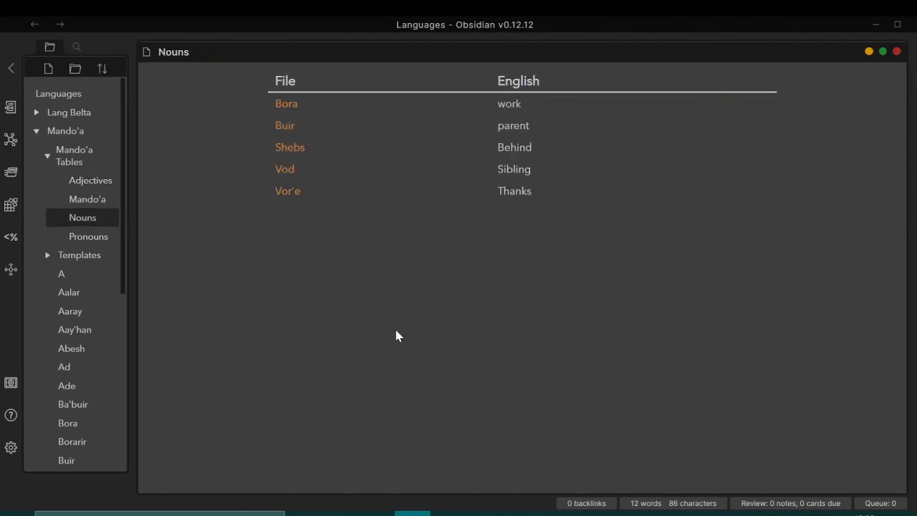
click(93, 201)
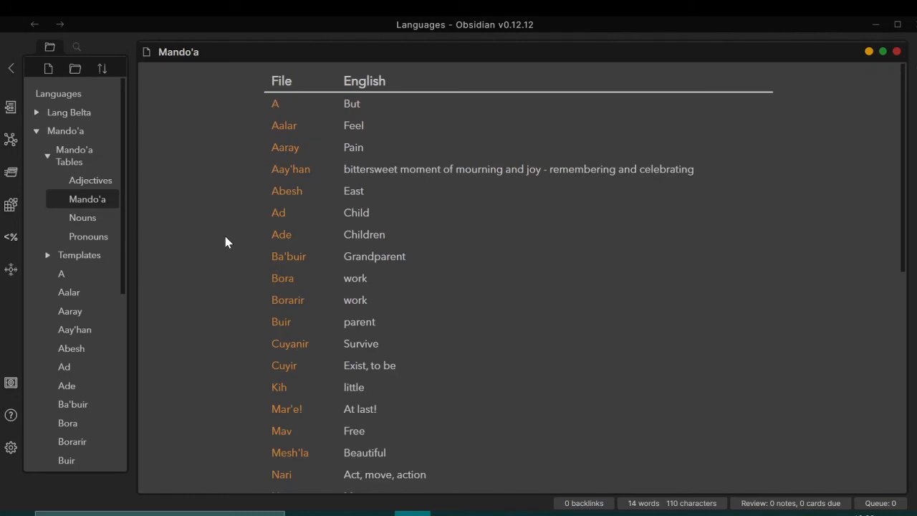
- Collapse the Mando'a folder and open the Home note to review its language sections and resource links
click(62, 134)
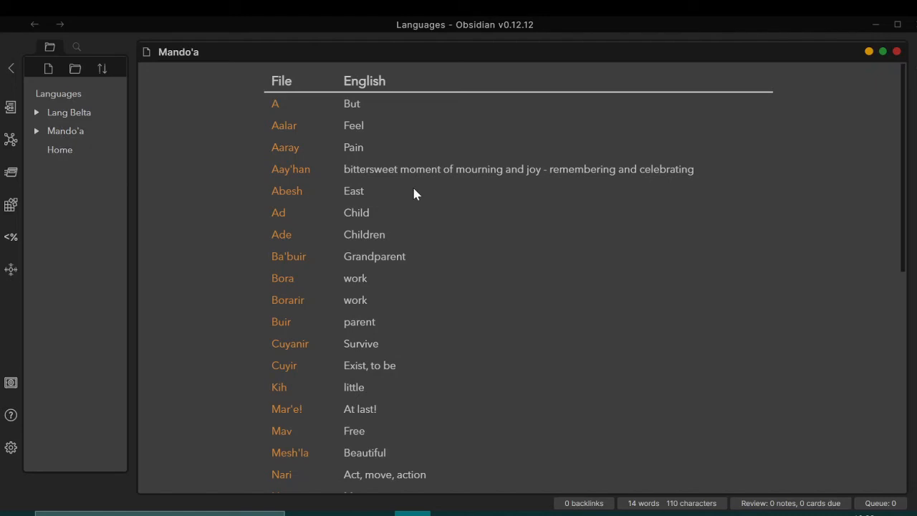
scroll(415, 191, down, 3)
scroll(415, 191, up, 3)
click(56, 150)
scroll(572, 236, down, 2)
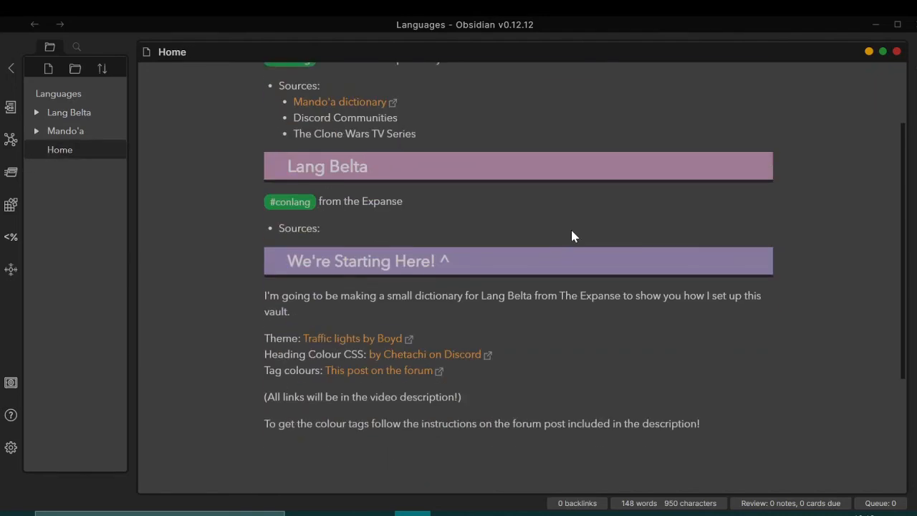
scroll(572, 236, up, 1)
scroll(572, 236, up, 2)
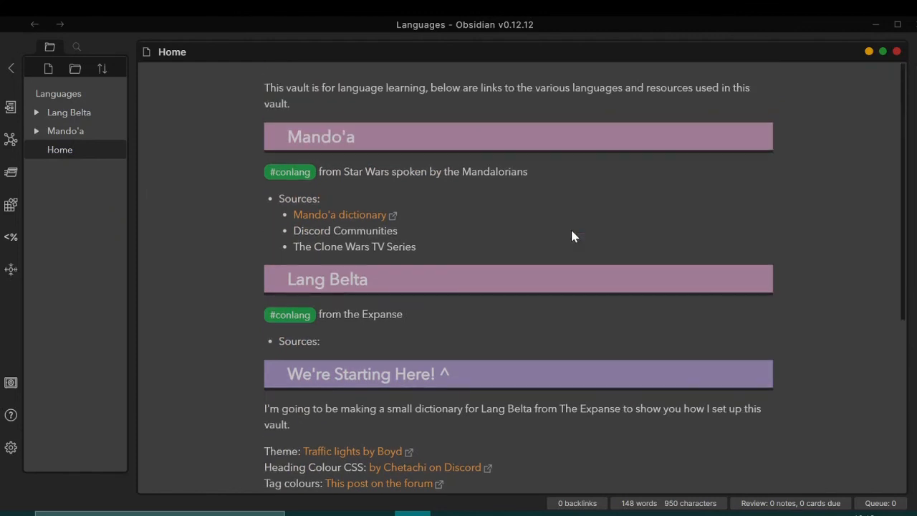